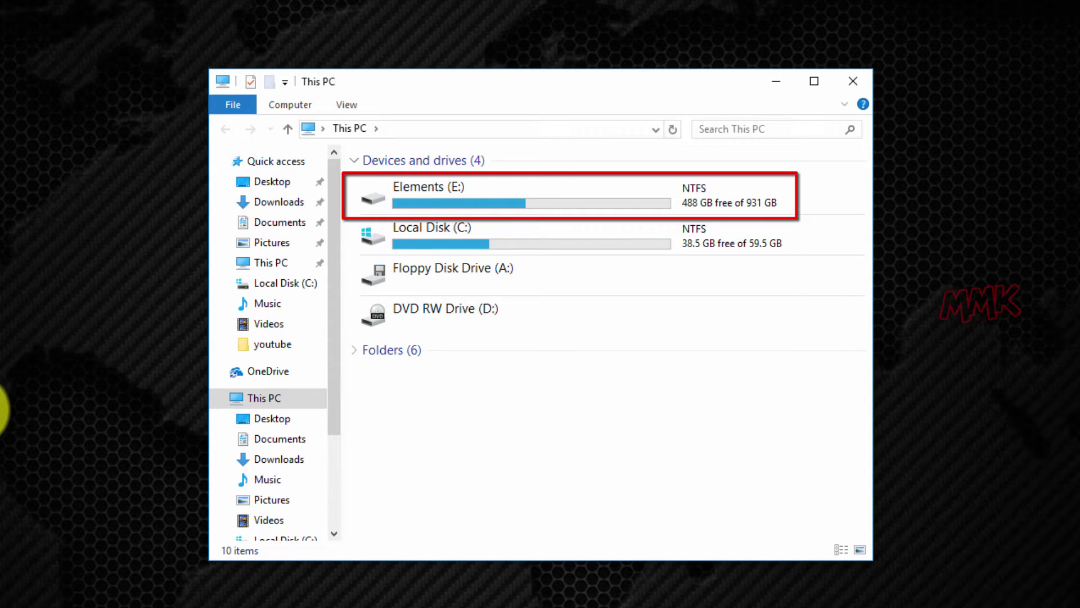
- Browse Local Disk (C:) into Docs_mmk to see mmk.docx, then close File Explorer
click(455, 228)
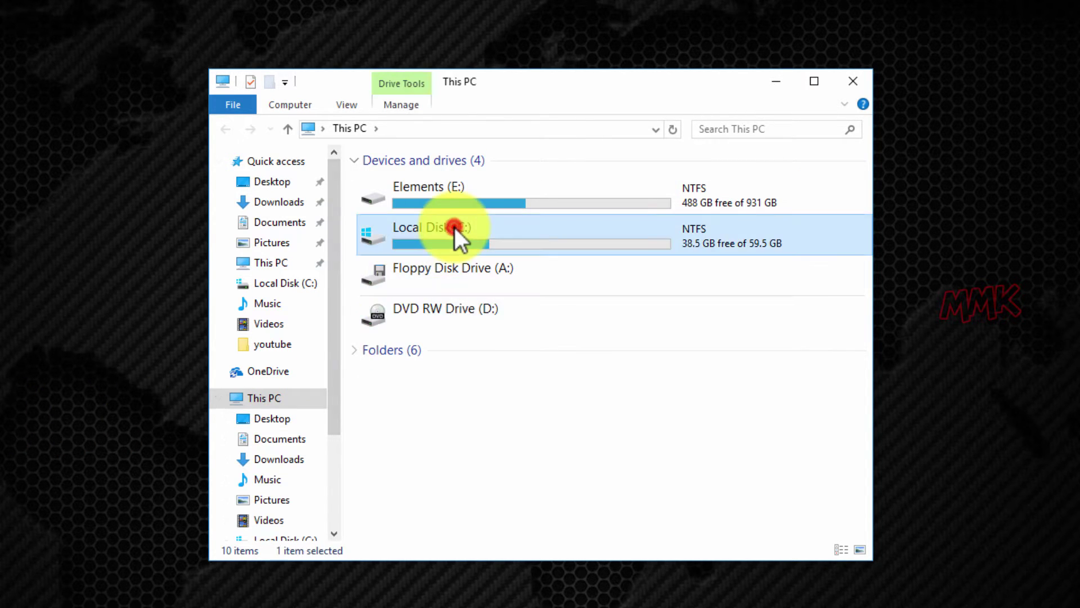
double_click(455, 227)
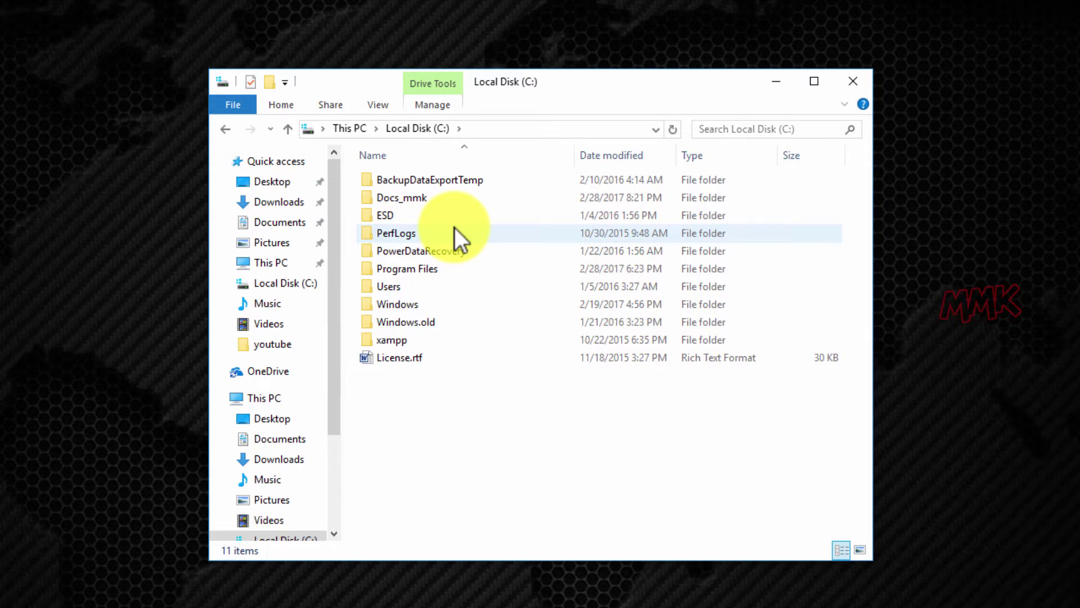
double_click(419, 201)
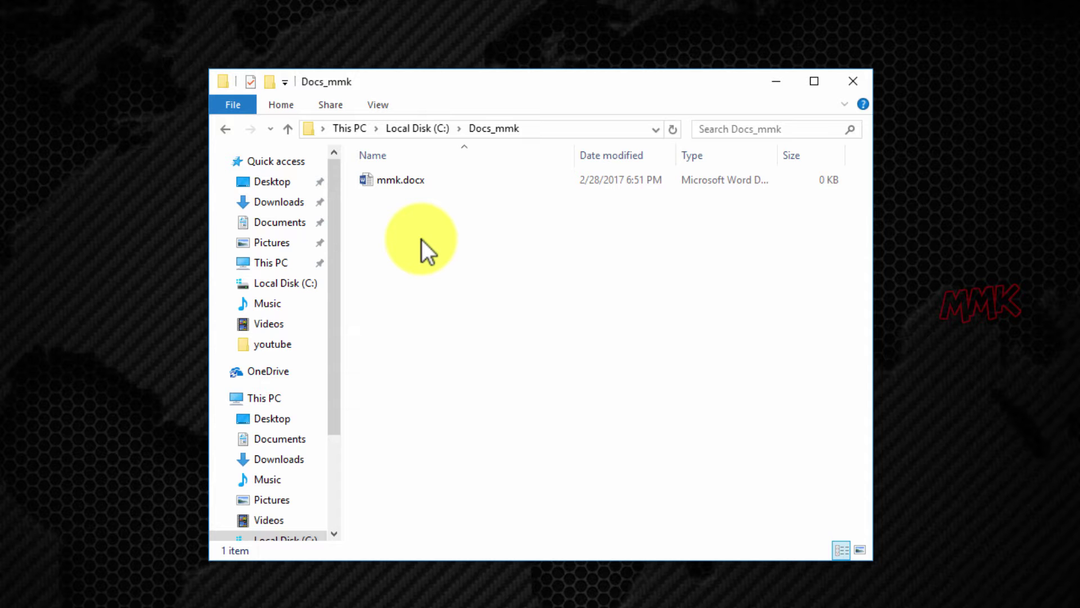
click(223, 128)
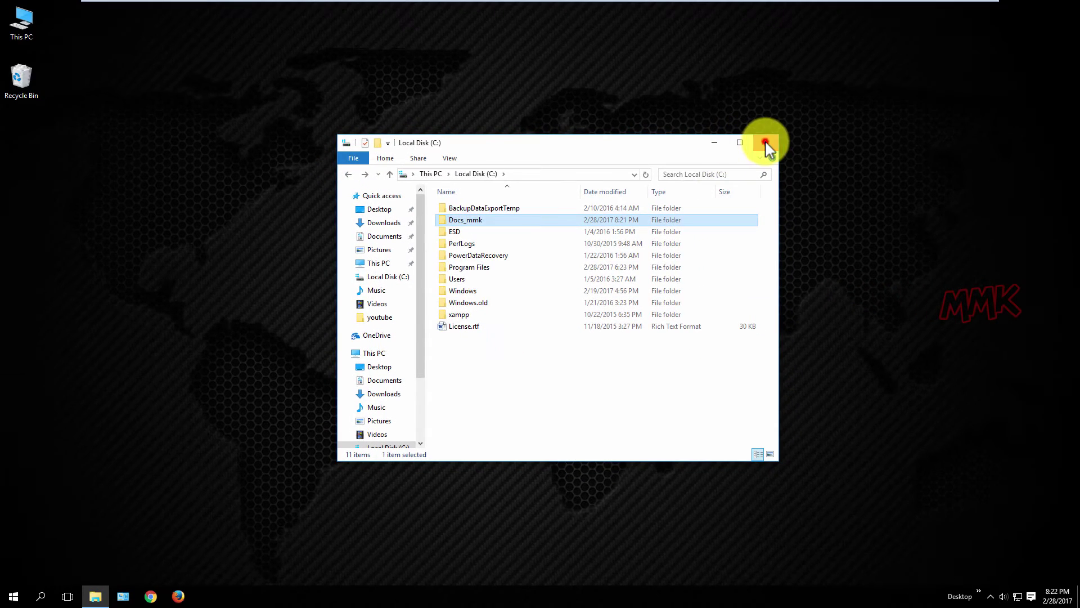
click(765, 142)
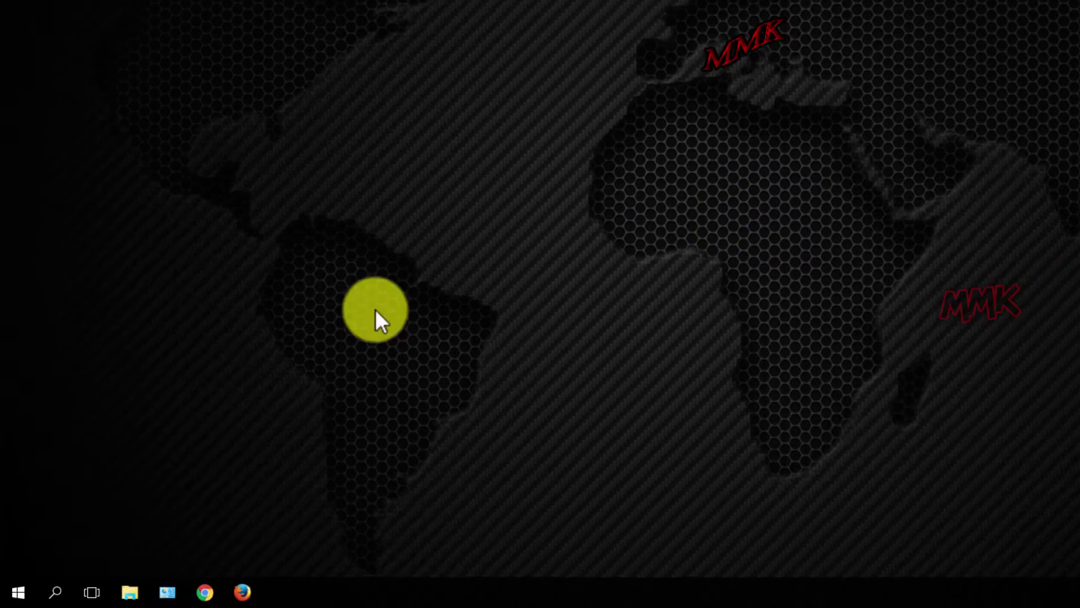
- Open Backup and Restore (Windows 7) in Control Panel from the Start context menu
right_click(18, 592)
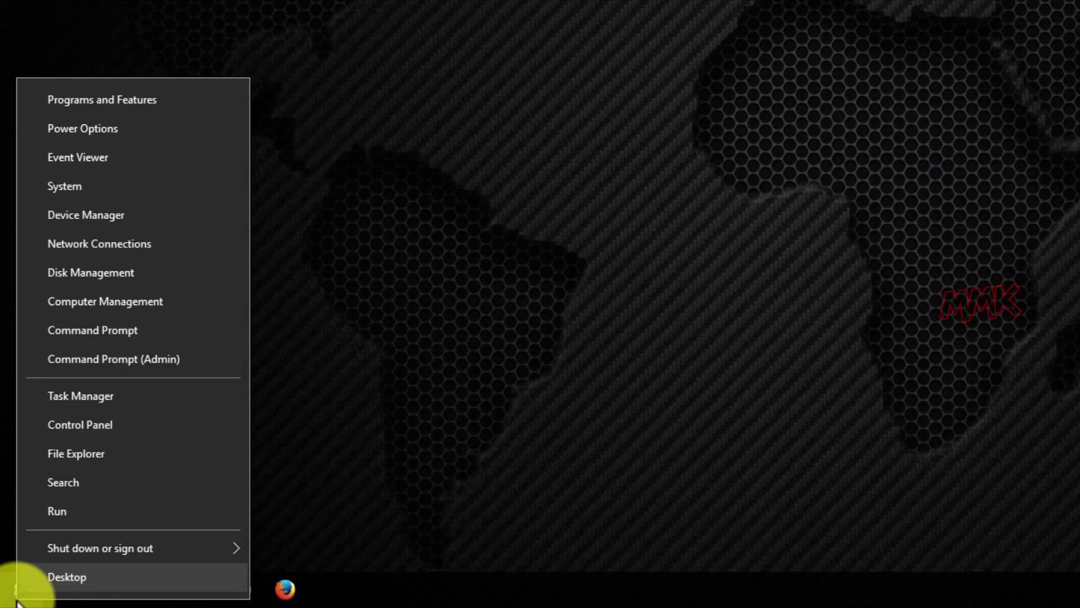
click(116, 428)
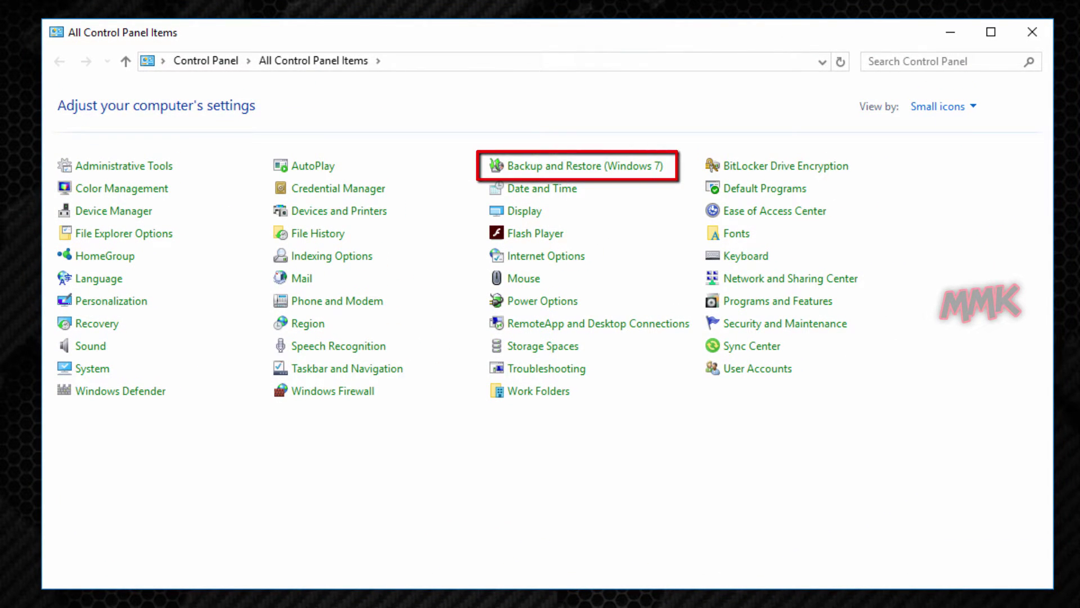
click(585, 167)
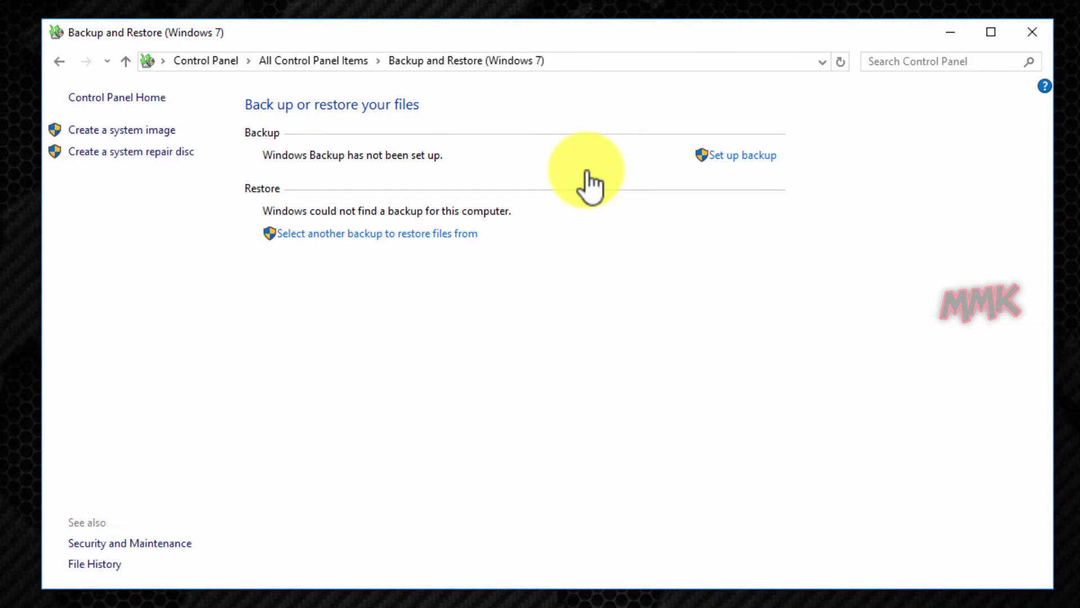
- Set up a new backup to Elements (E:) using 'Let me choose' for the items
click(745, 160)
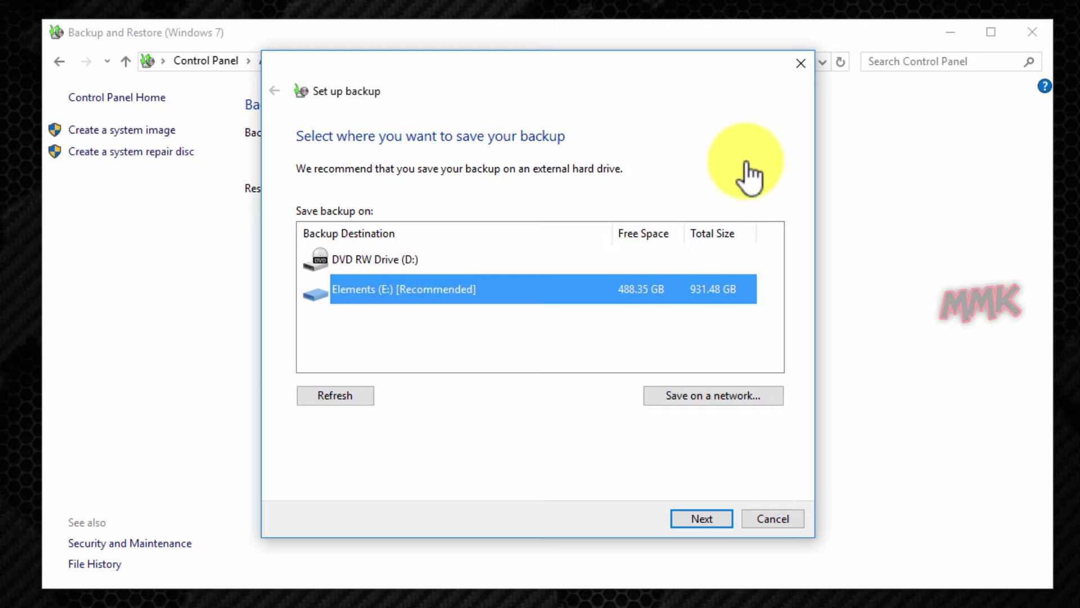
click(431, 288)
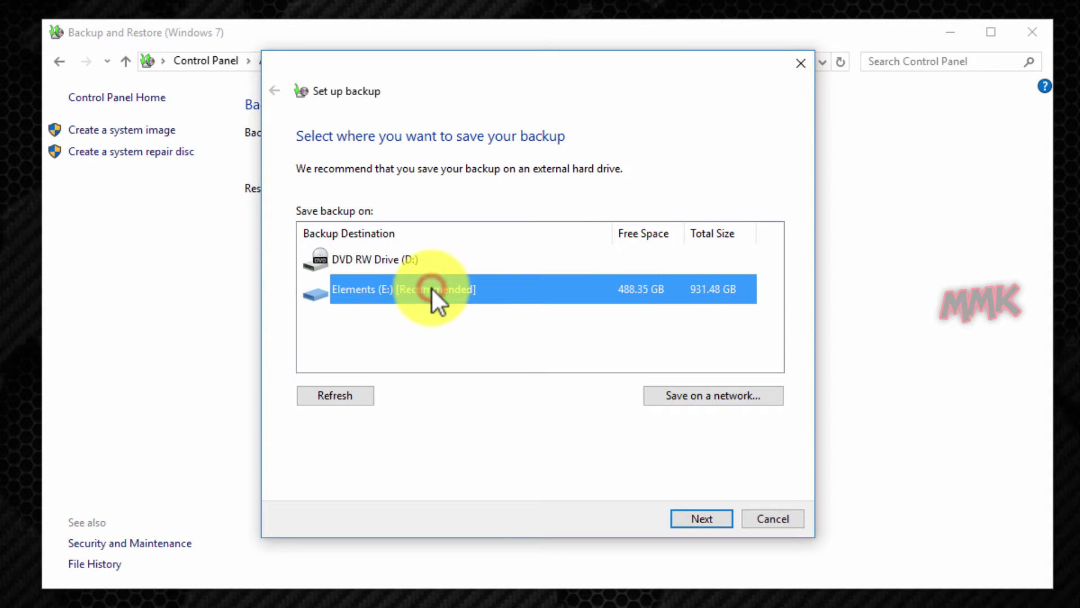
click(704, 520)
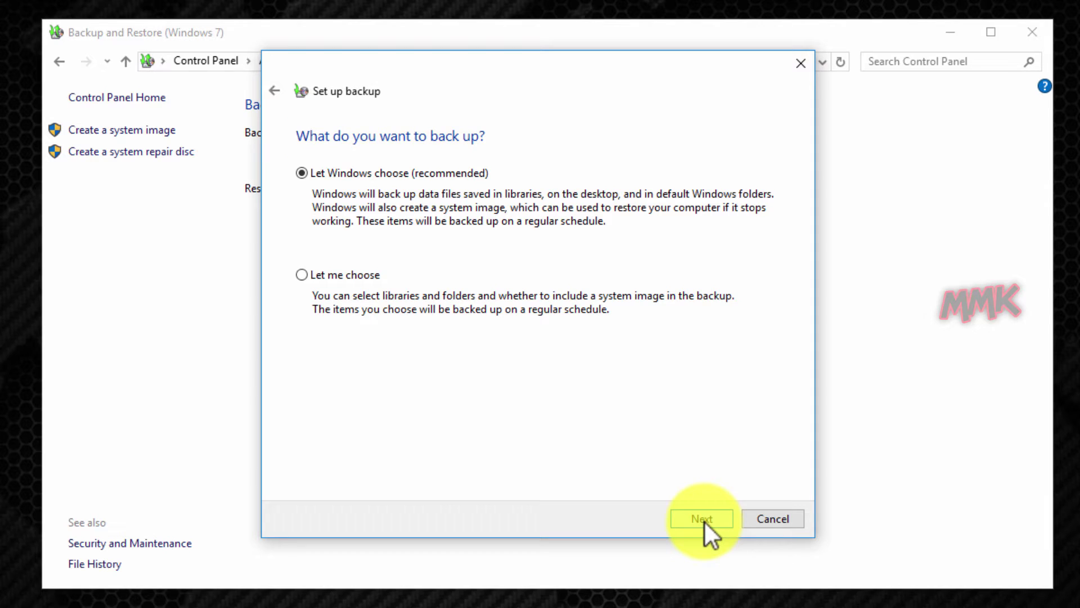
click(299, 273)
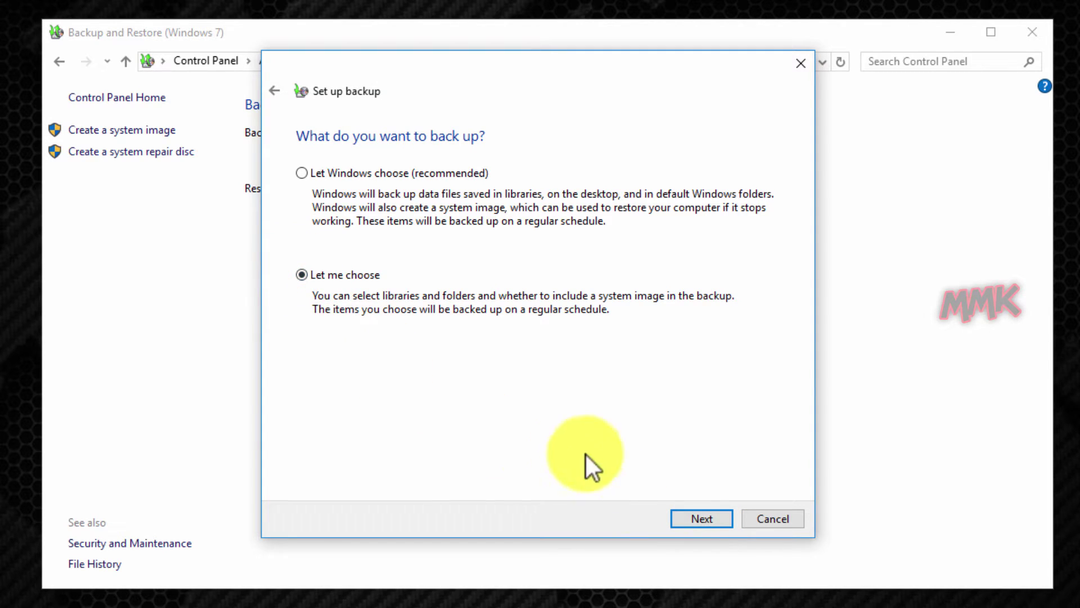
click(685, 510)
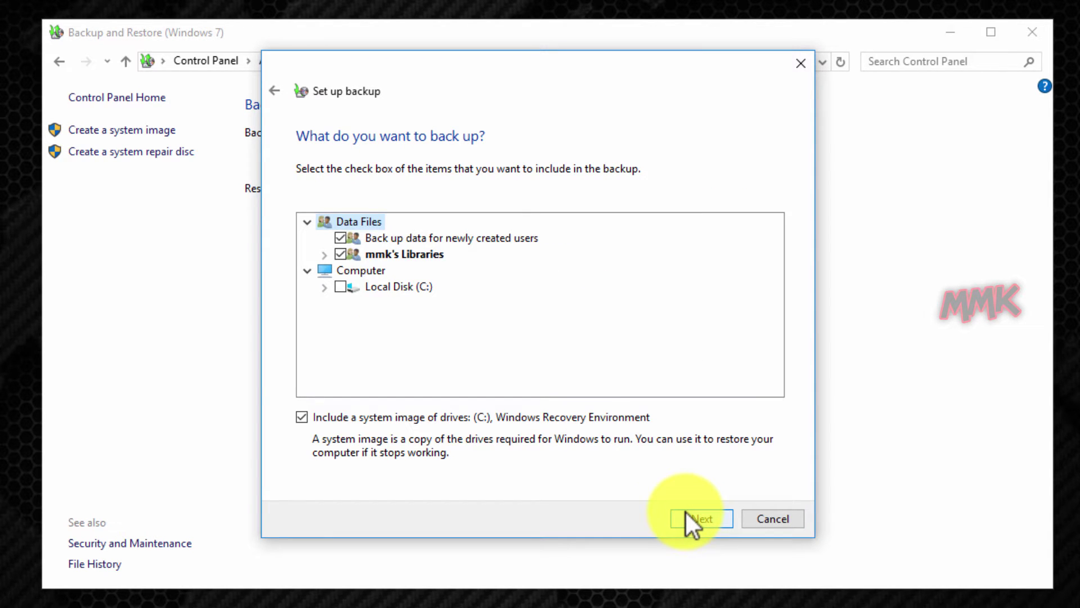
- Uncheck both Data Files items, check C:\Docs_mmk, exclude the system image, and continue to review
click(340, 237)
click(340, 253)
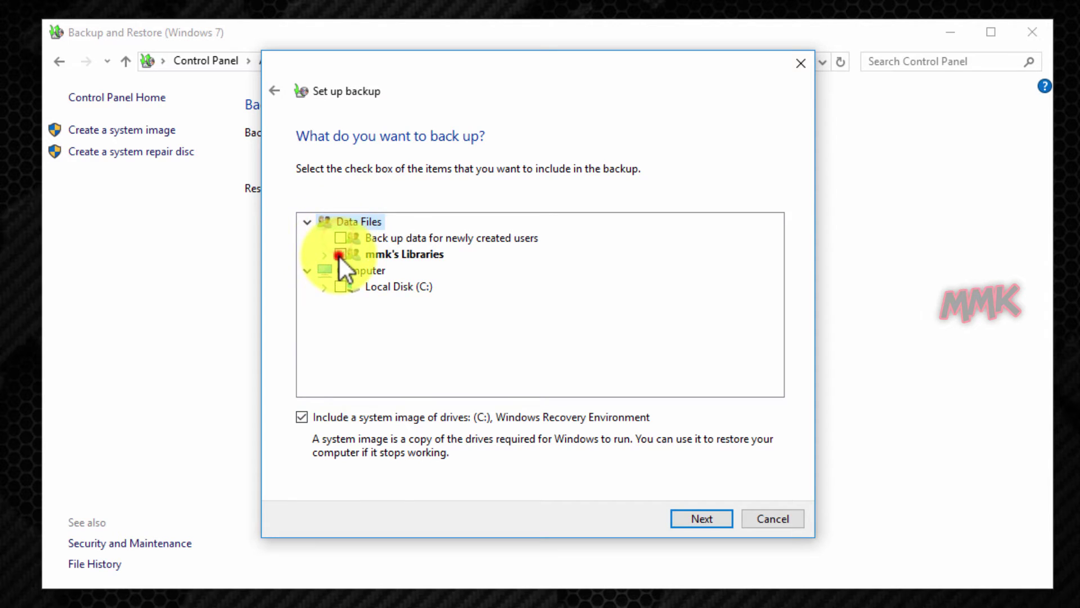
click(305, 222)
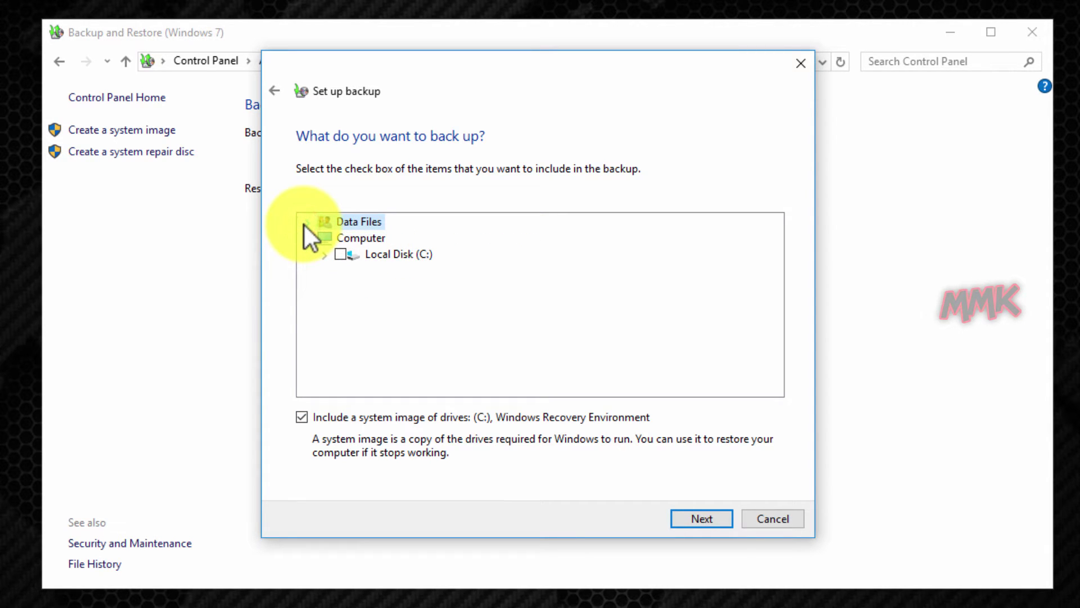
click(325, 255)
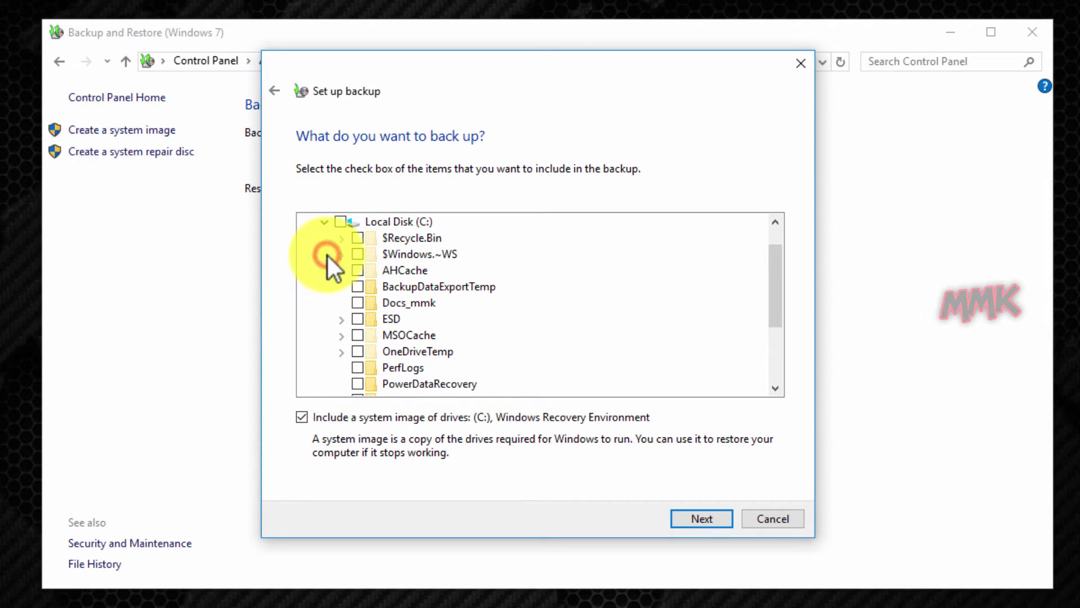
click(357, 302)
click(302, 416)
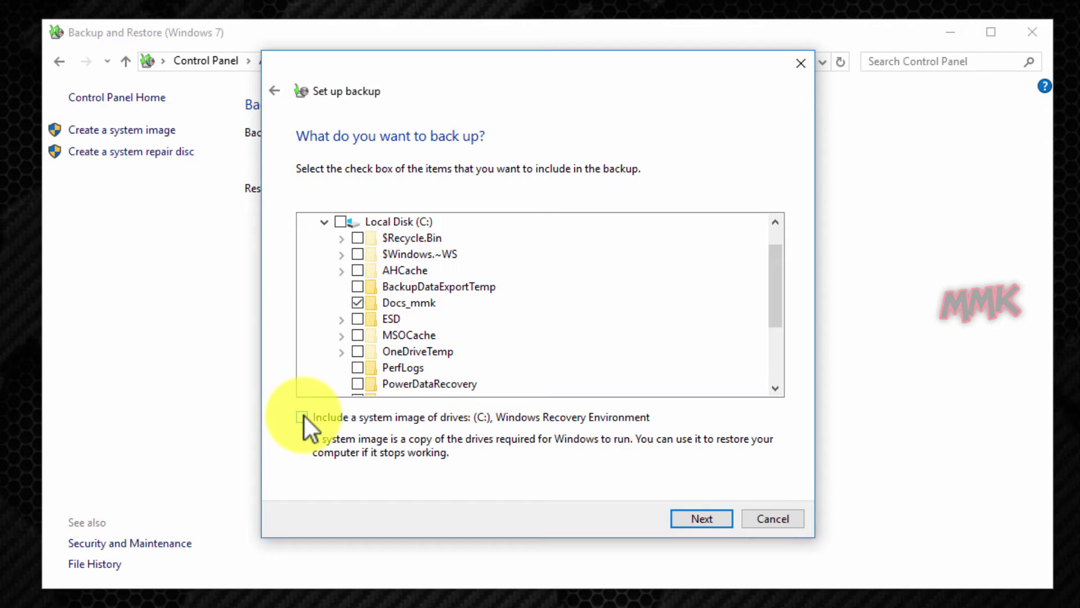
click(691, 522)
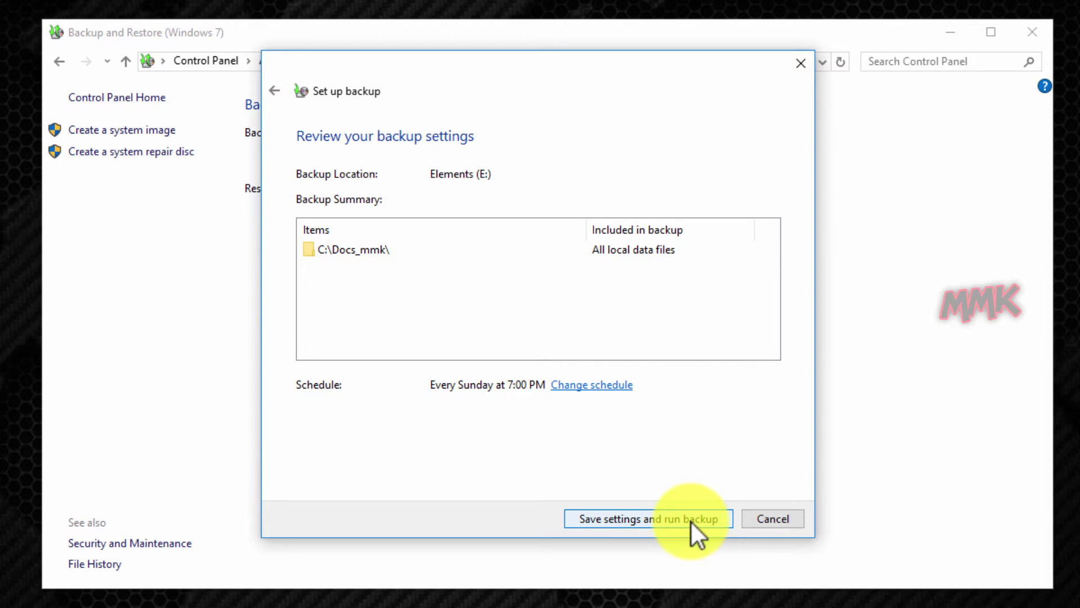
click(596, 386)
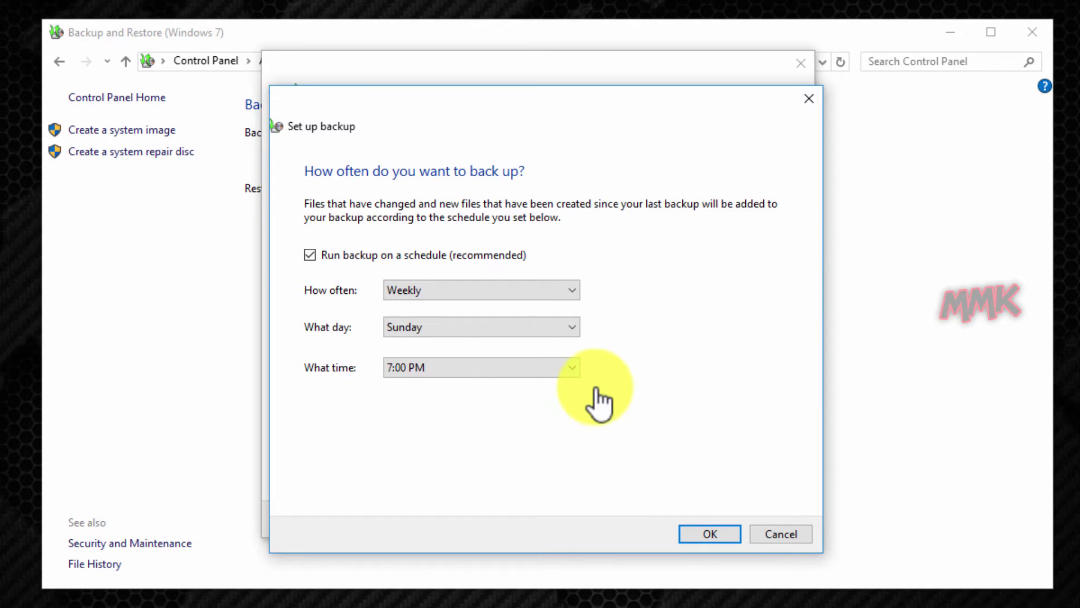
click(569, 373)
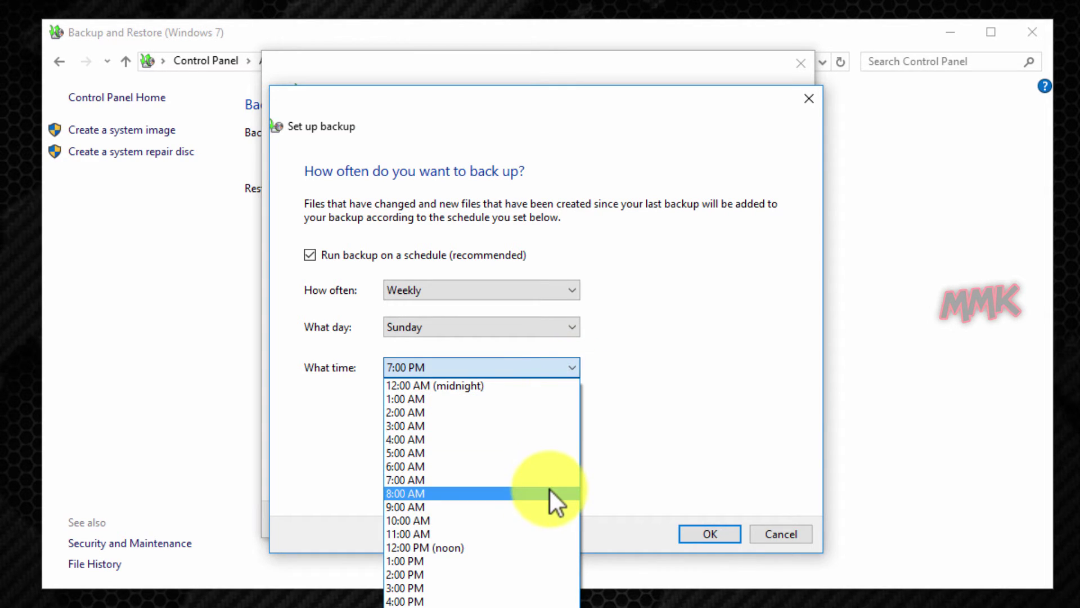
click(644, 354)
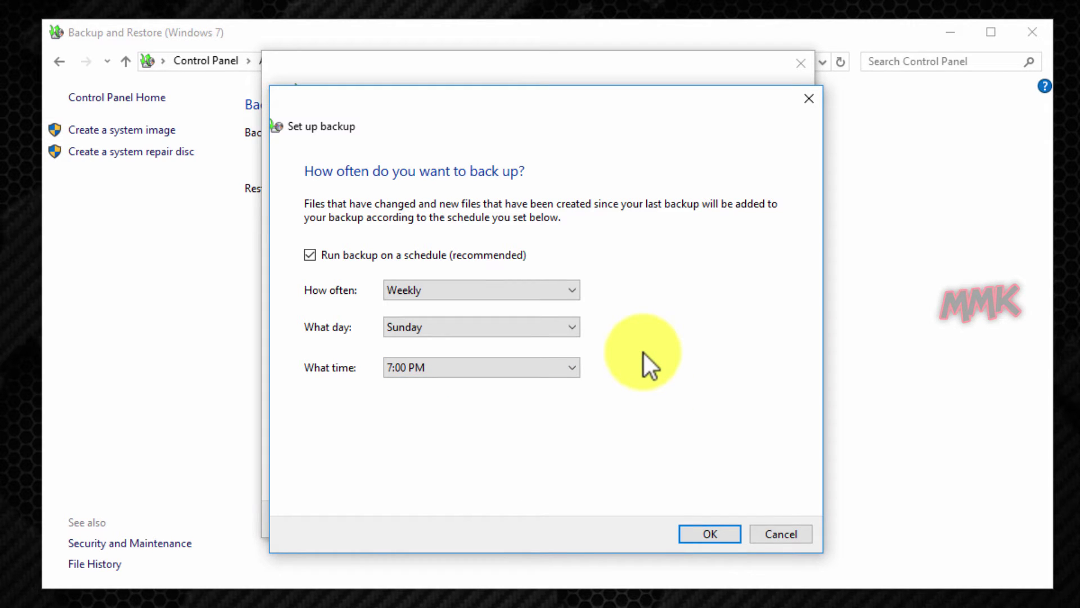
click(711, 533)
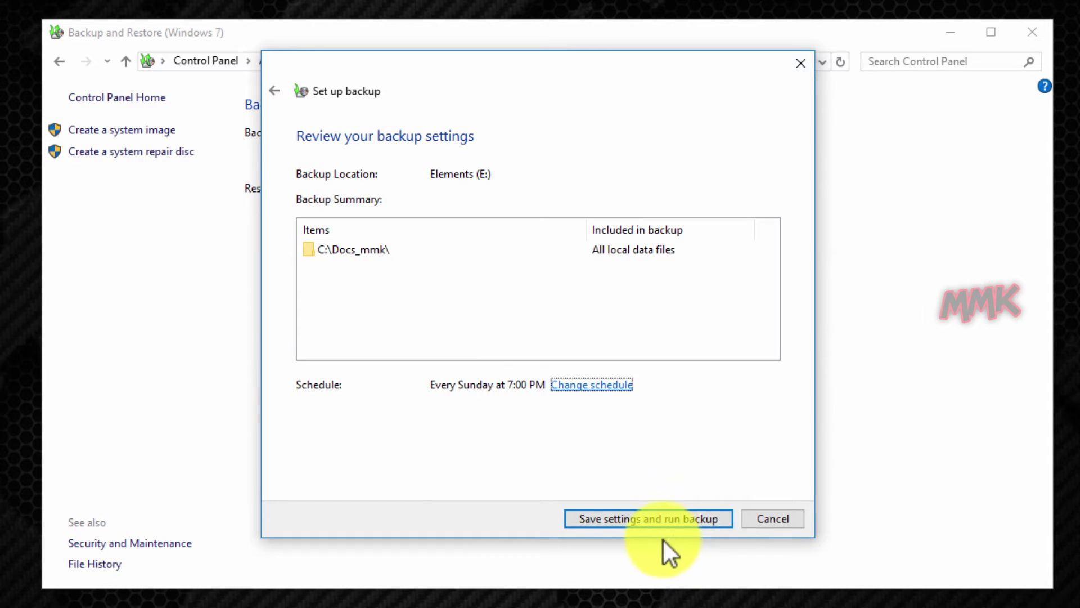
- Save the backup settings and run the first backup to Elements (E:)
click(643, 519)
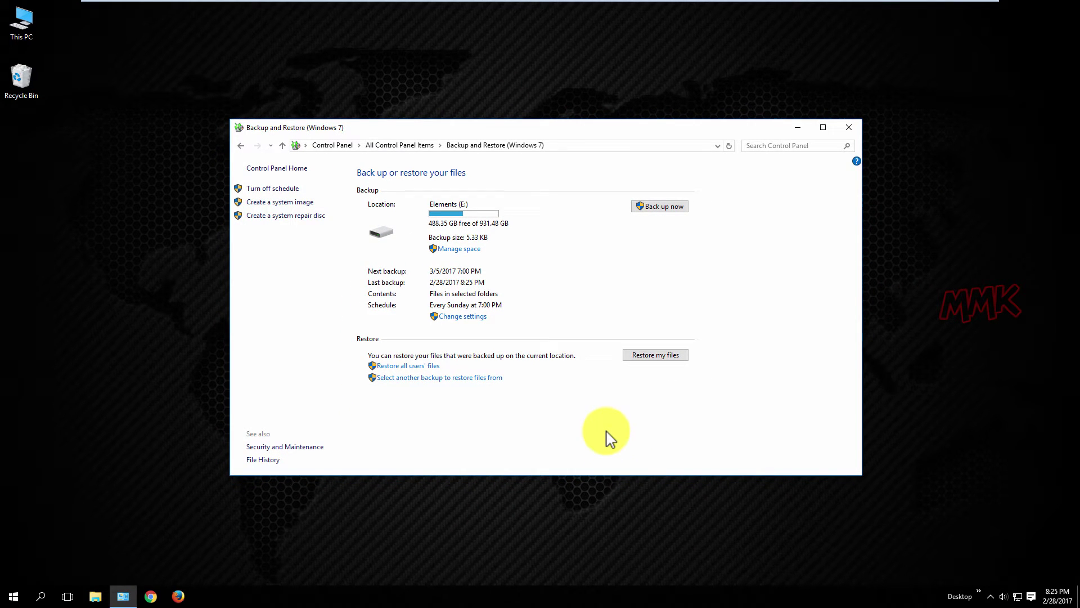
- Minimize Backup and Restore, view the DESKTOP-AV9ETD0 backup folder on Elements (E:), then close it
click(799, 127)
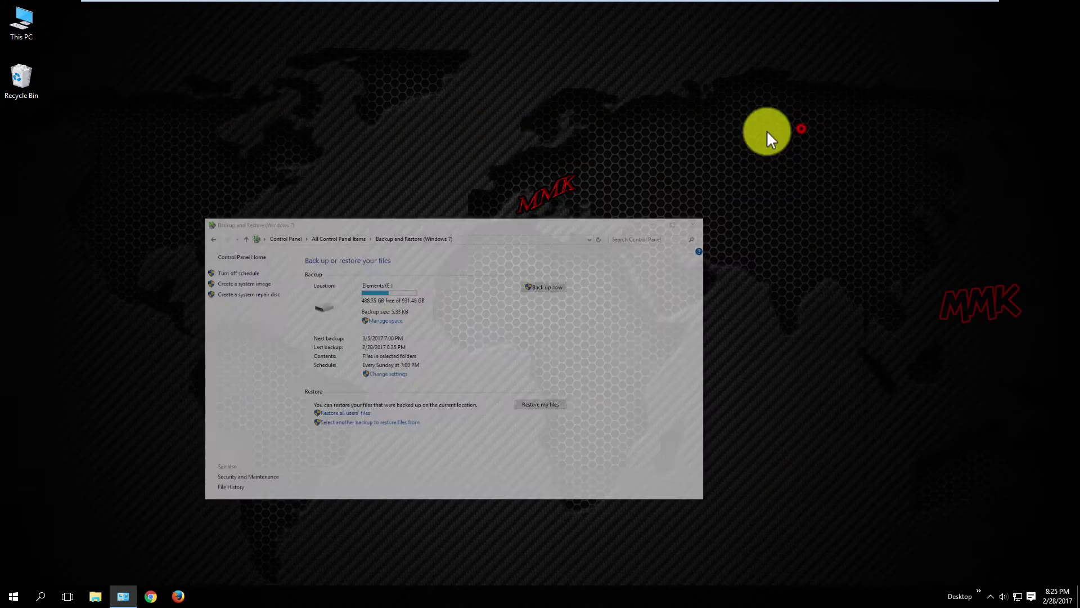
double_click(27, 32)
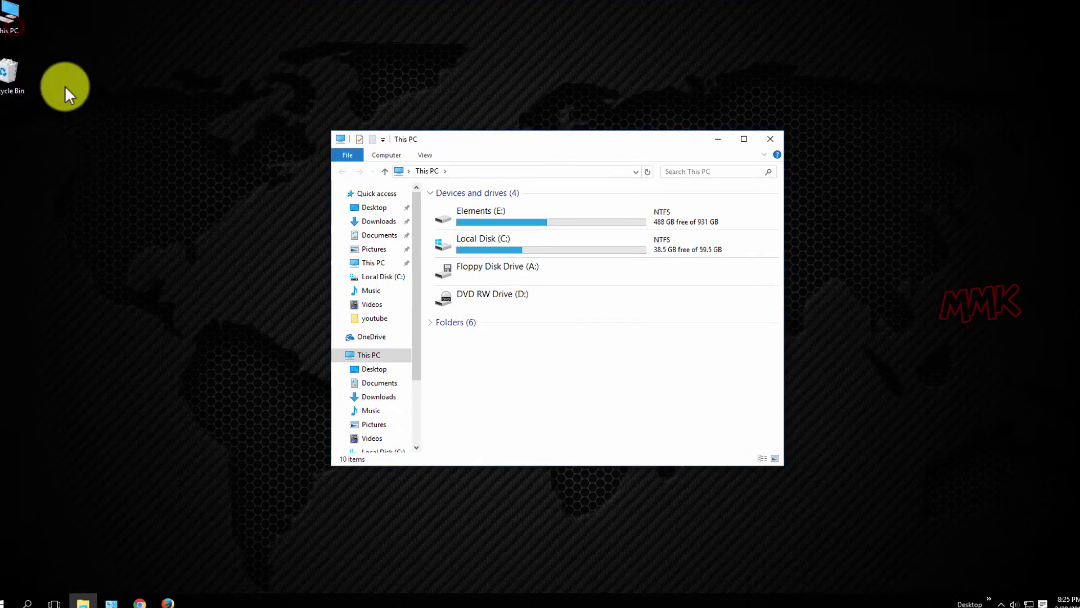
click(475, 217)
double_click(436, 191)
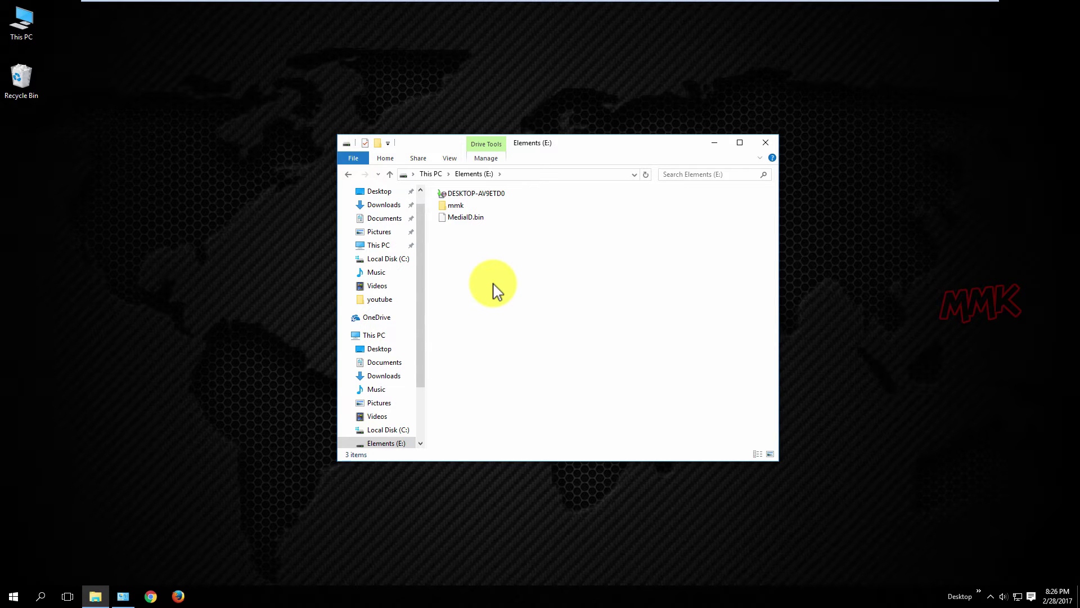
click(766, 142)
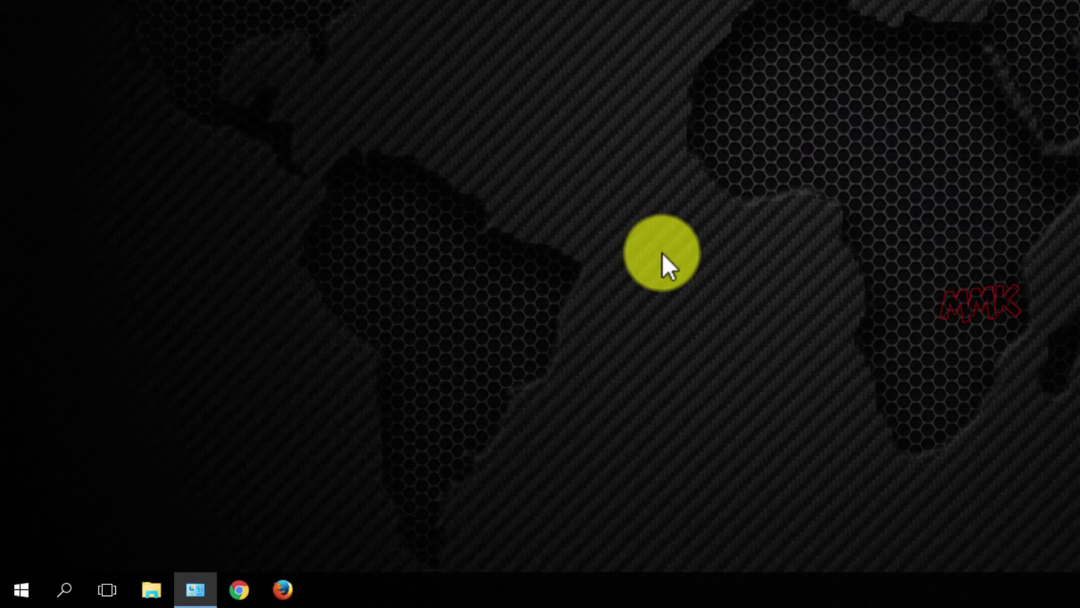
- Launch Task Scheduler from Control Panel's Administrative Tools folder
right_click(19, 598)
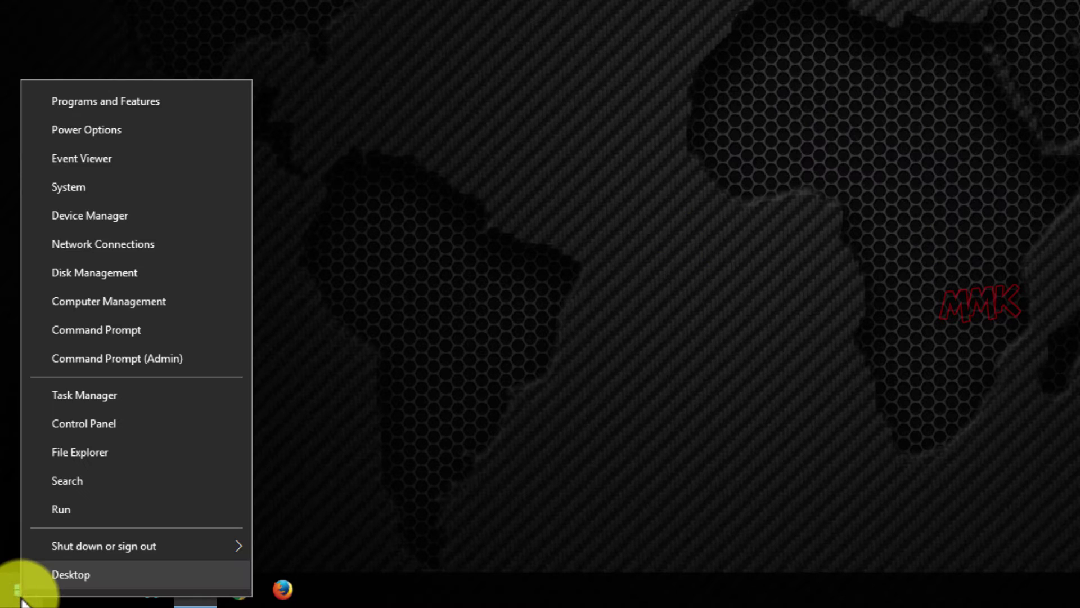
click(130, 426)
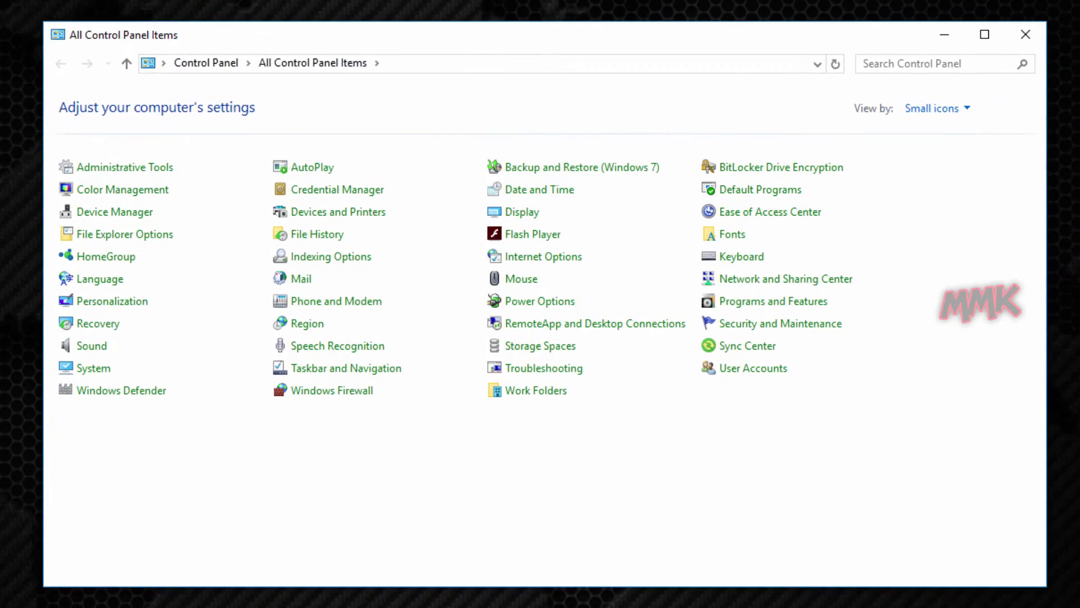
click(117, 167)
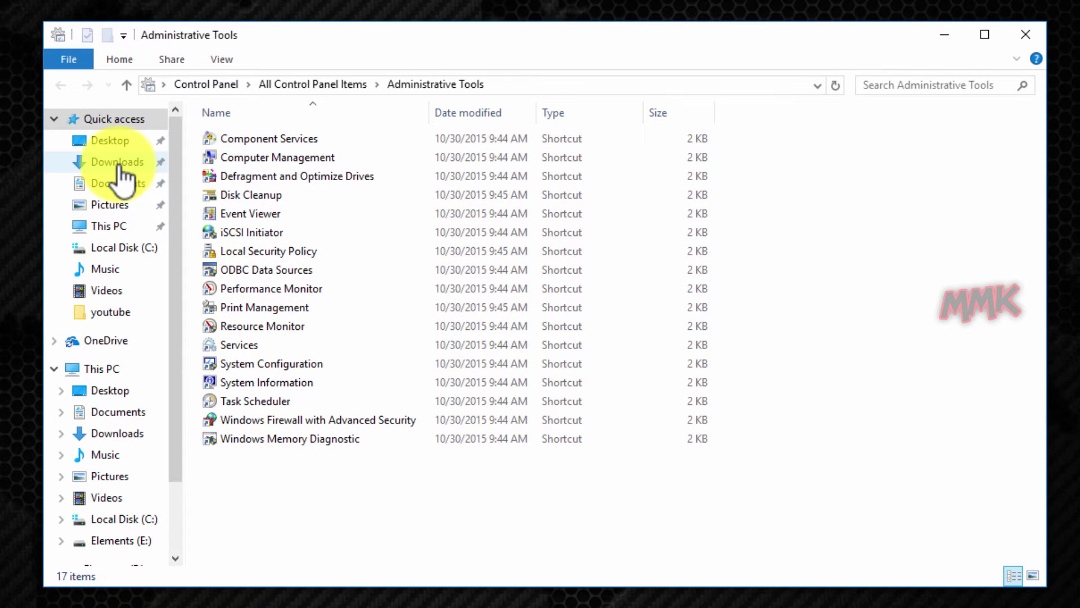
click(267, 398)
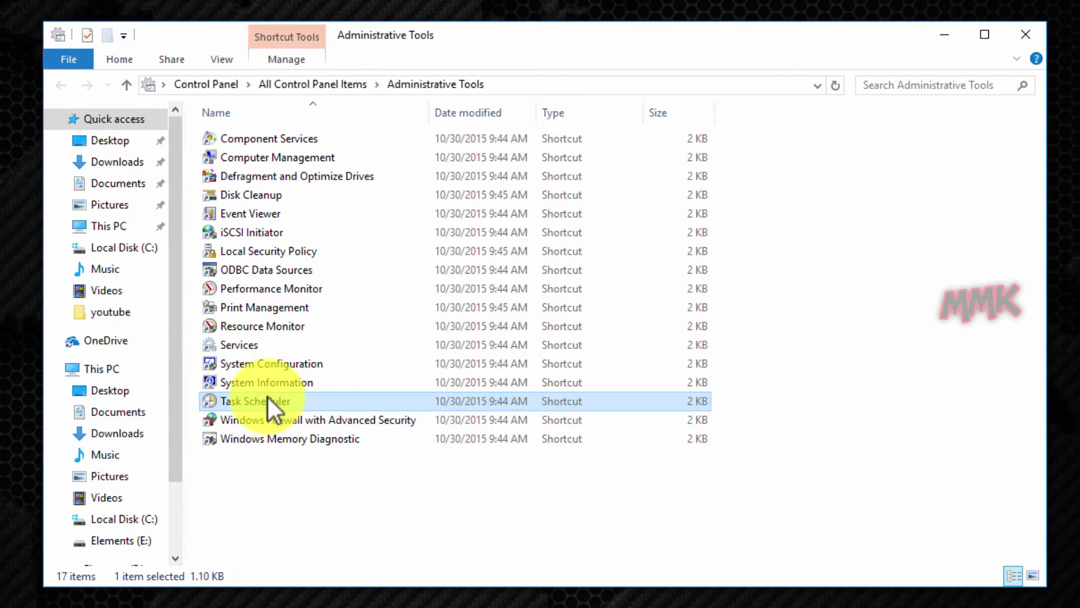
double_click(268, 398)
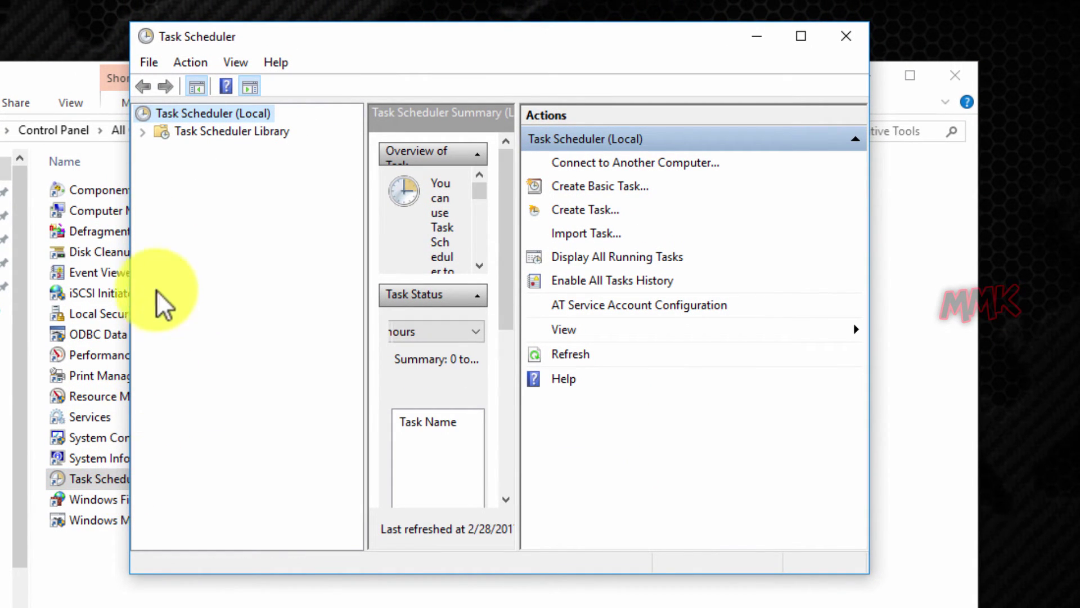
- Go to Library > Microsoft > Windows > WindowsBackup and open AutomaticBackup's properties
click(142, 132)
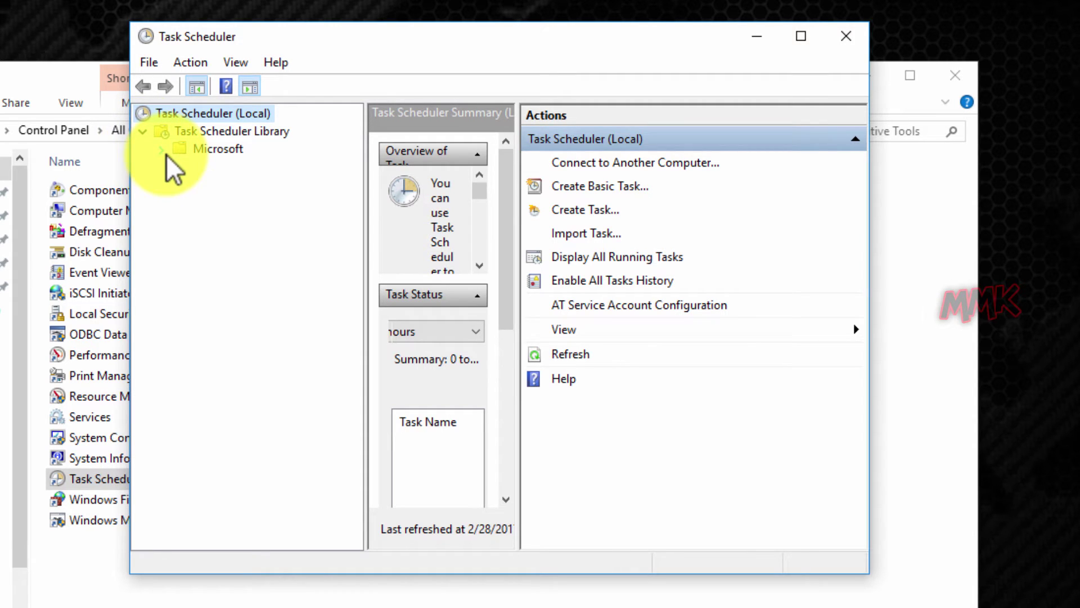
click(163, 152)
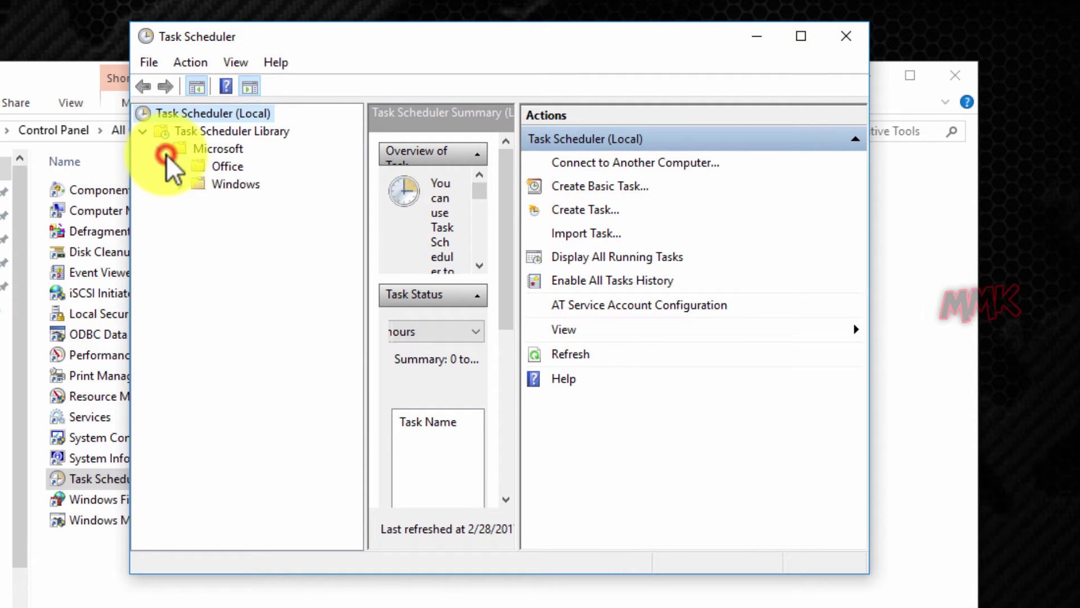
click(180, 185)
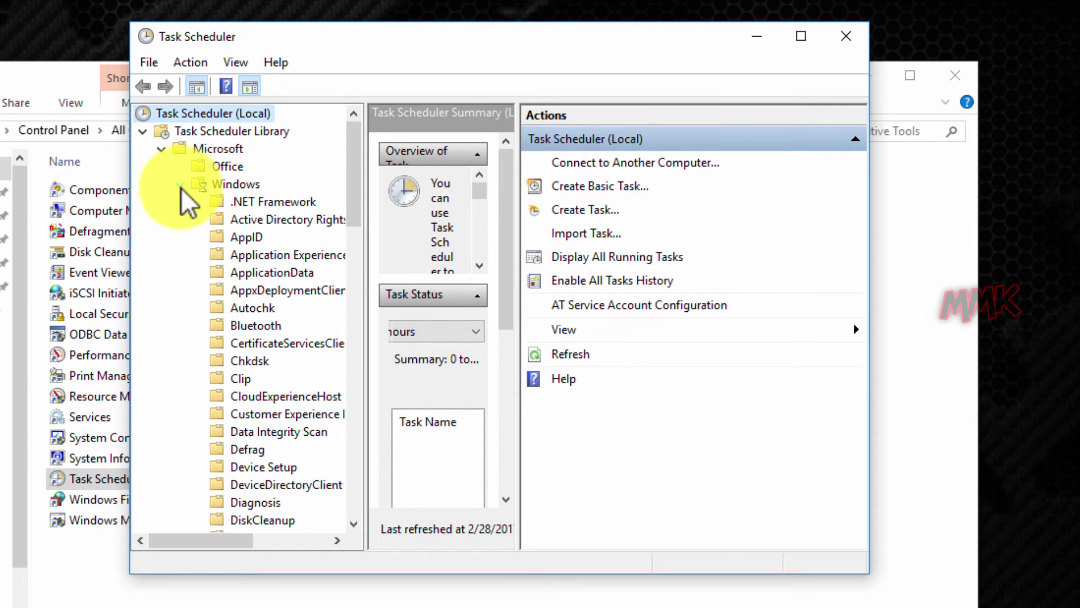
drag(358, 188, 359, 532)
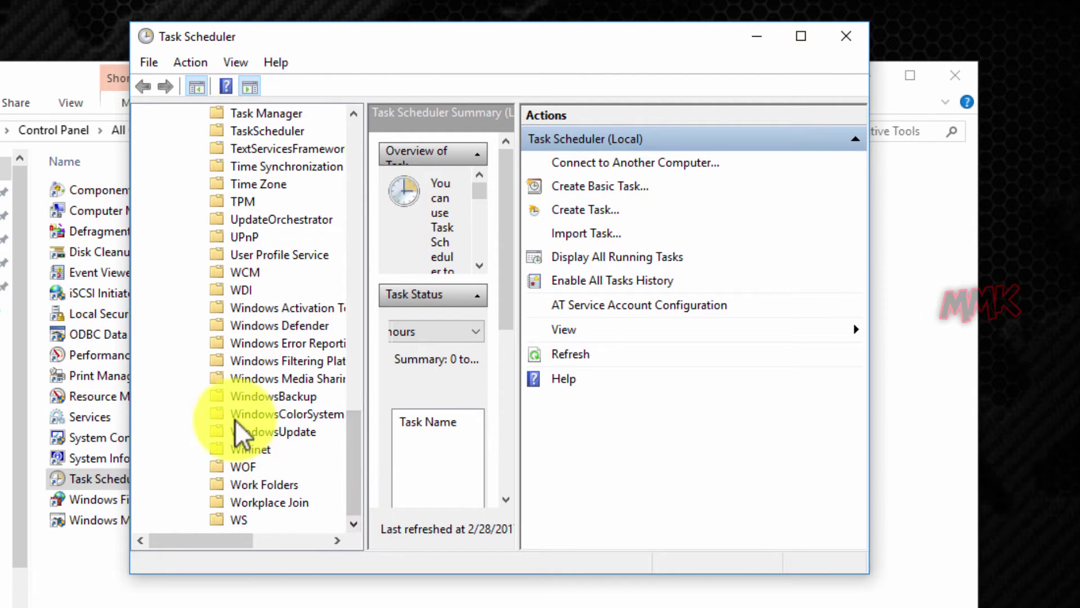
click(218, 396)
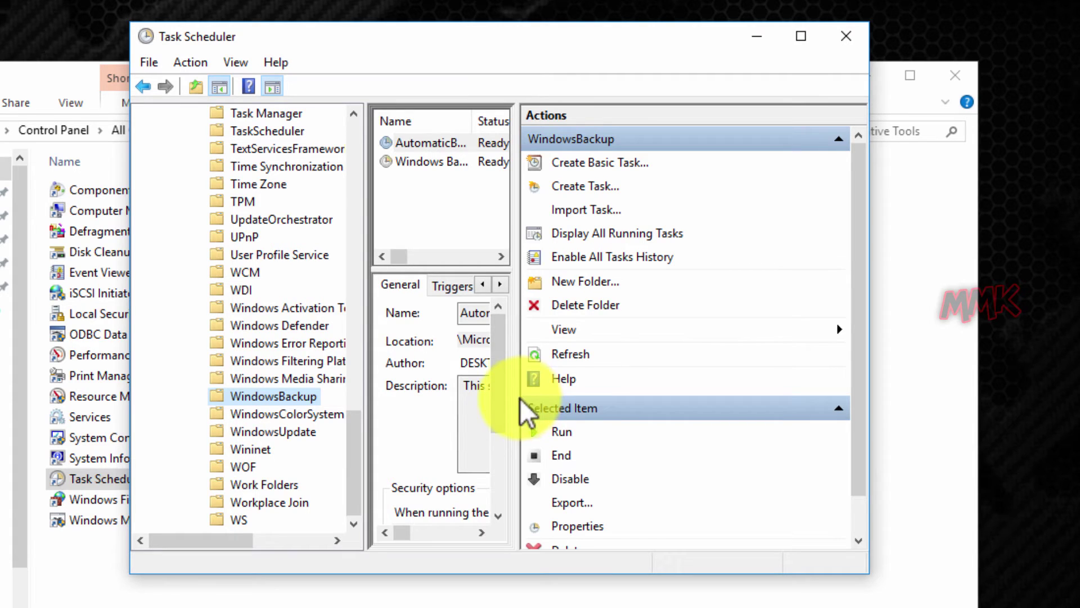
drag(514, 396, 799, 403)
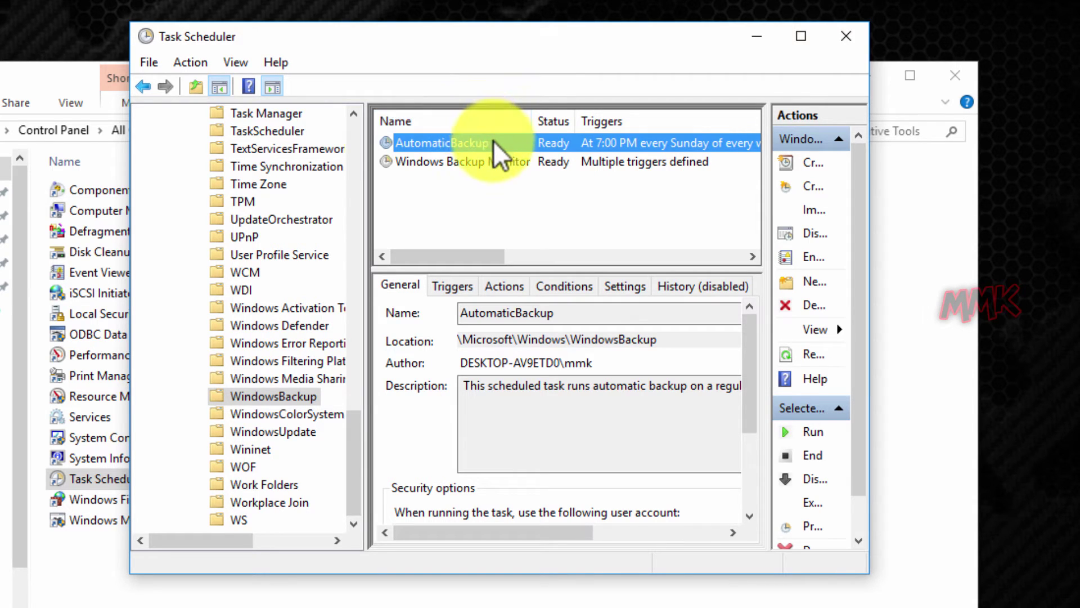
right_click(493, 145)
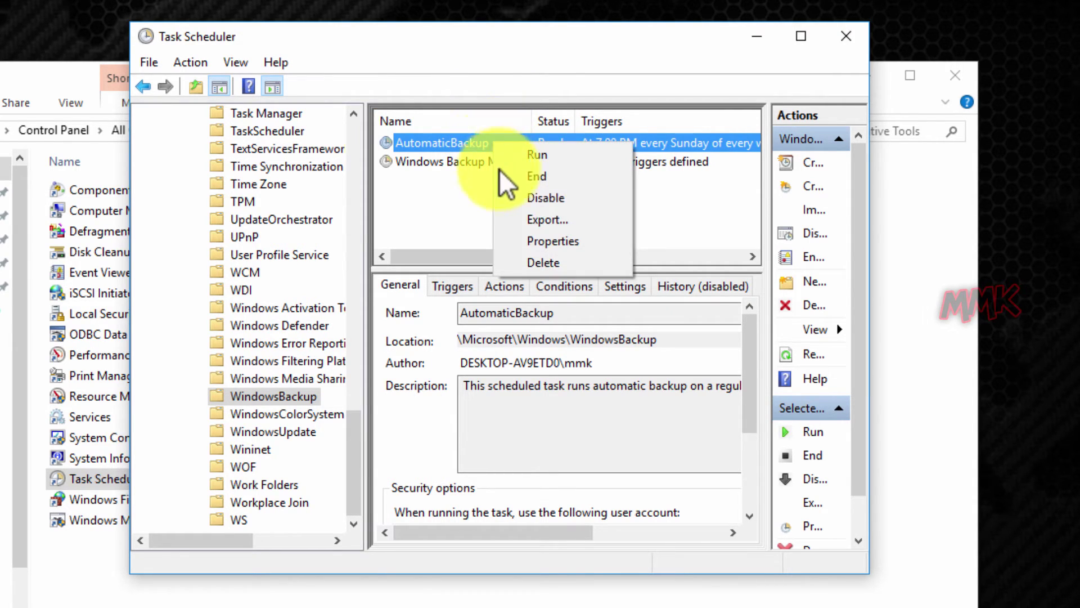
click(524, 241)
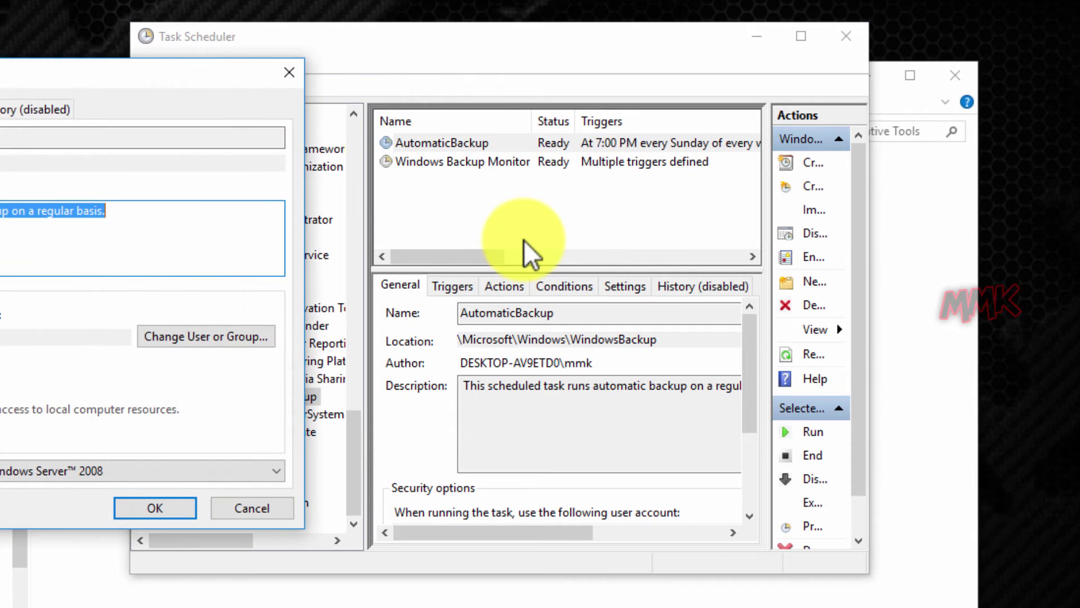
- Edit the AutomaticBackup task's Weekly trigger from the Triggers tab
drag(57, 68, 494, 121)
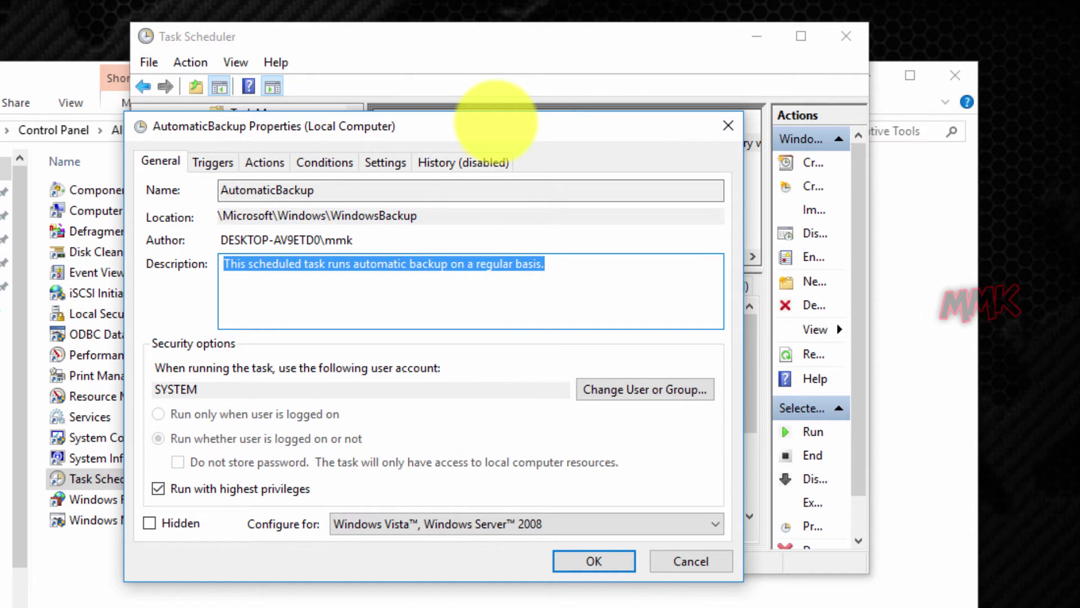
click(220, 163)
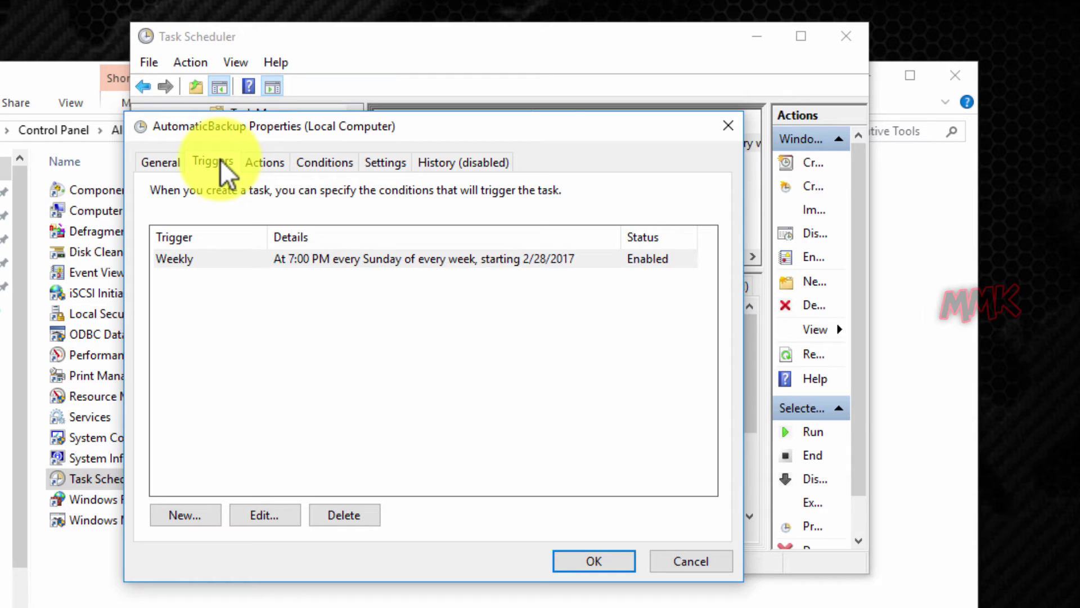
click(336, 268)
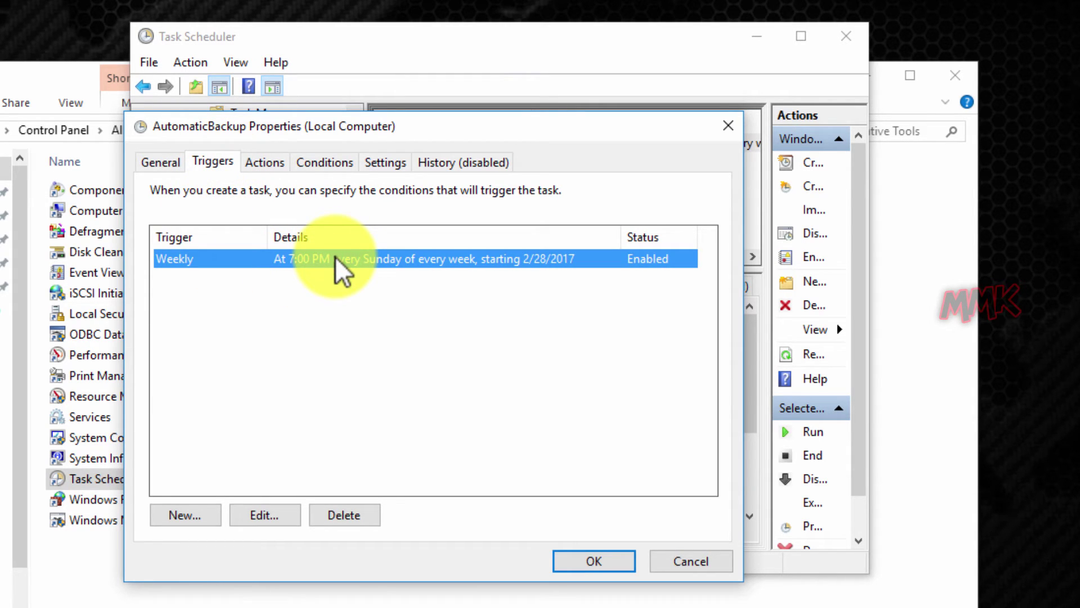
click(255, 515)
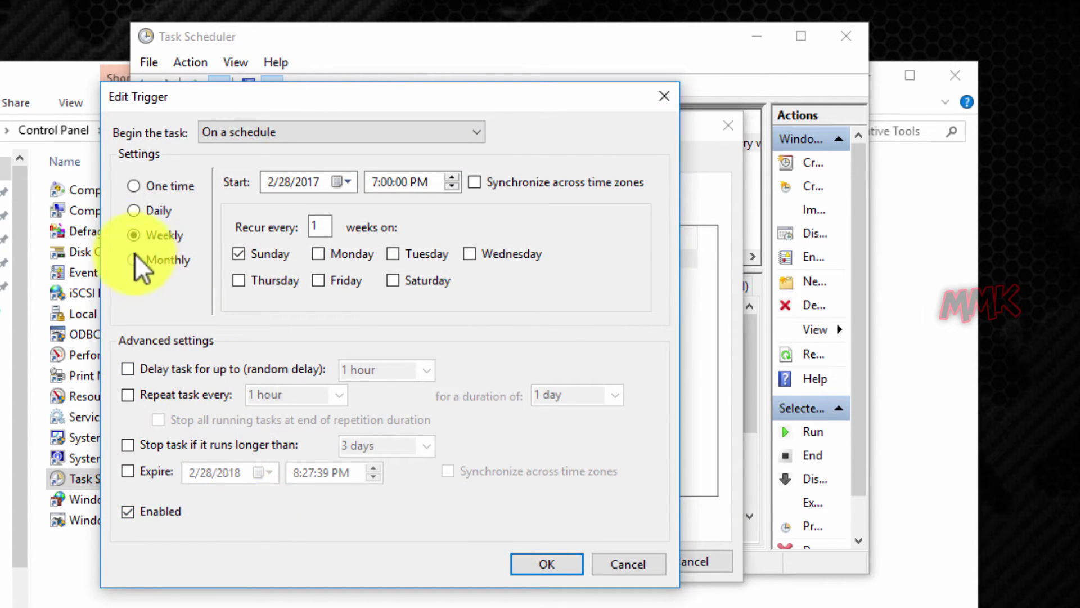
- Change the trigger to Daily starting at 8:29 PM and save the task properties
click(133, 211)
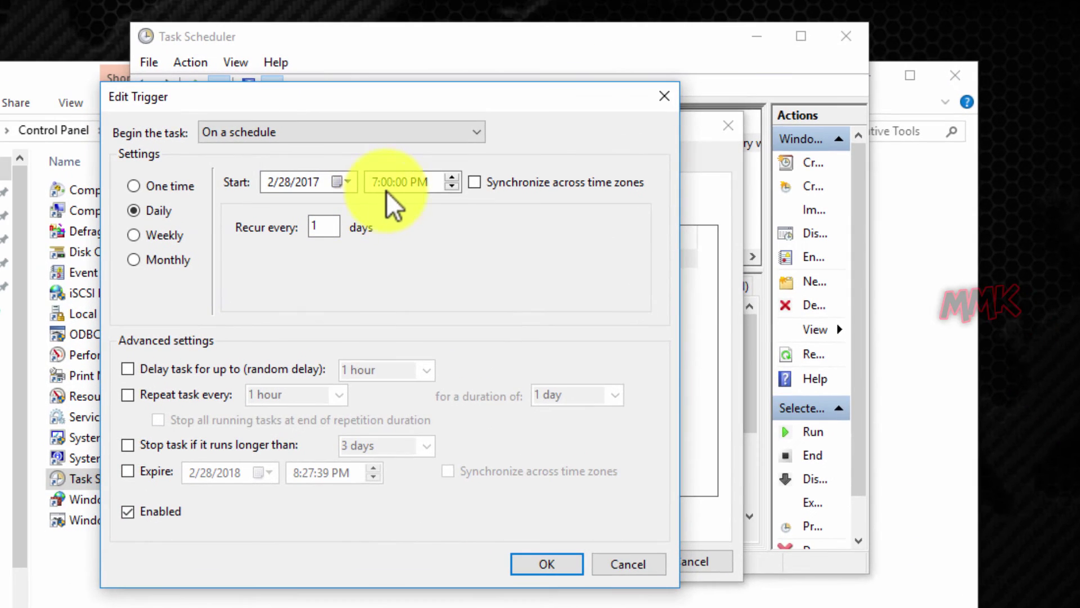
click(374, 181)
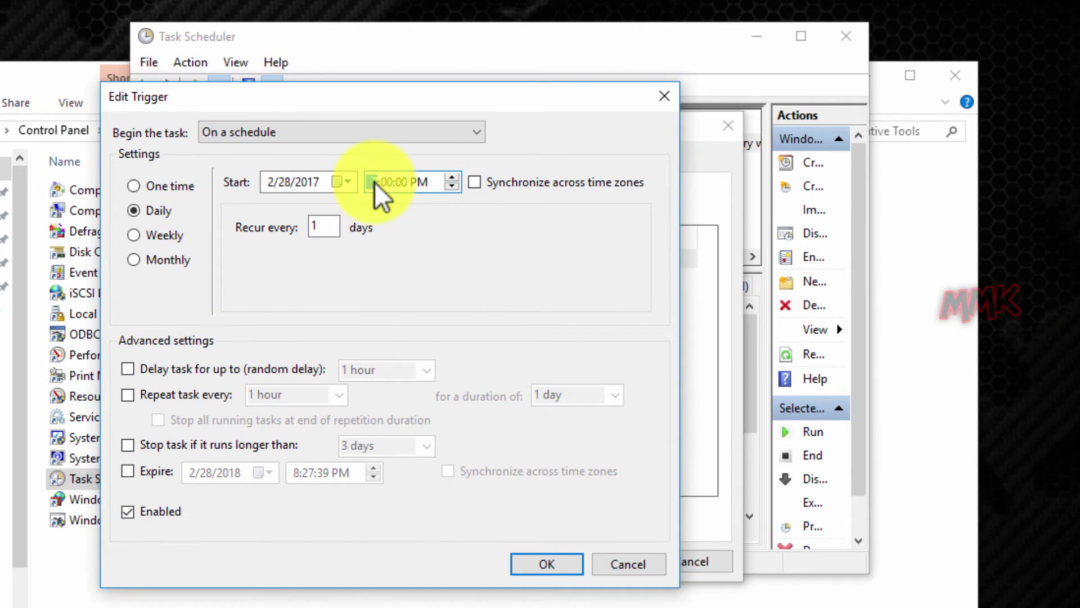
text(8)
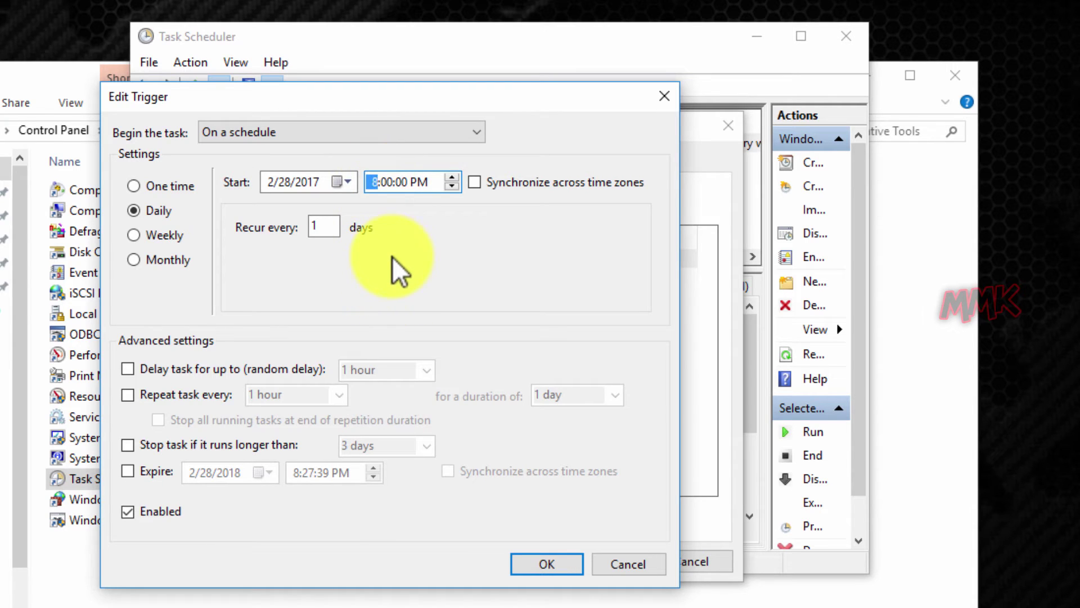
click(387, 182)
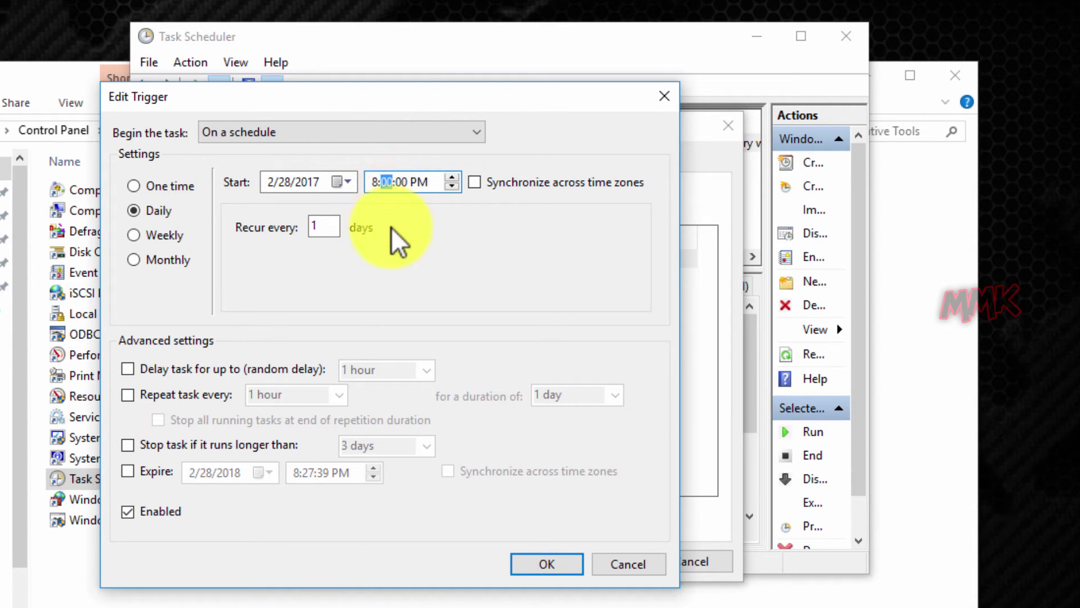
text(29)
click(539, 562)
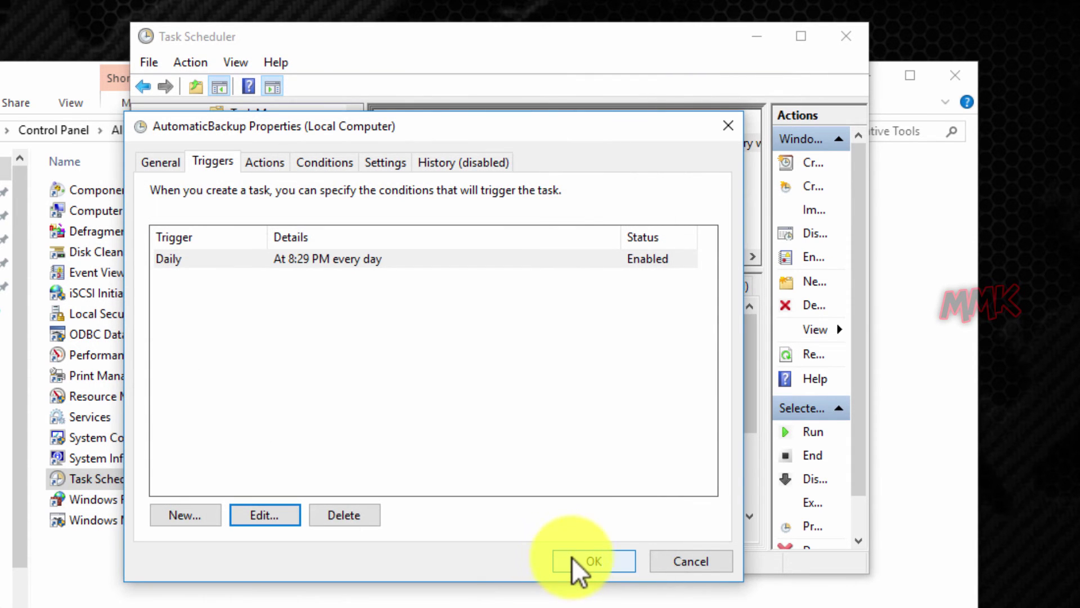
click(575, 559)
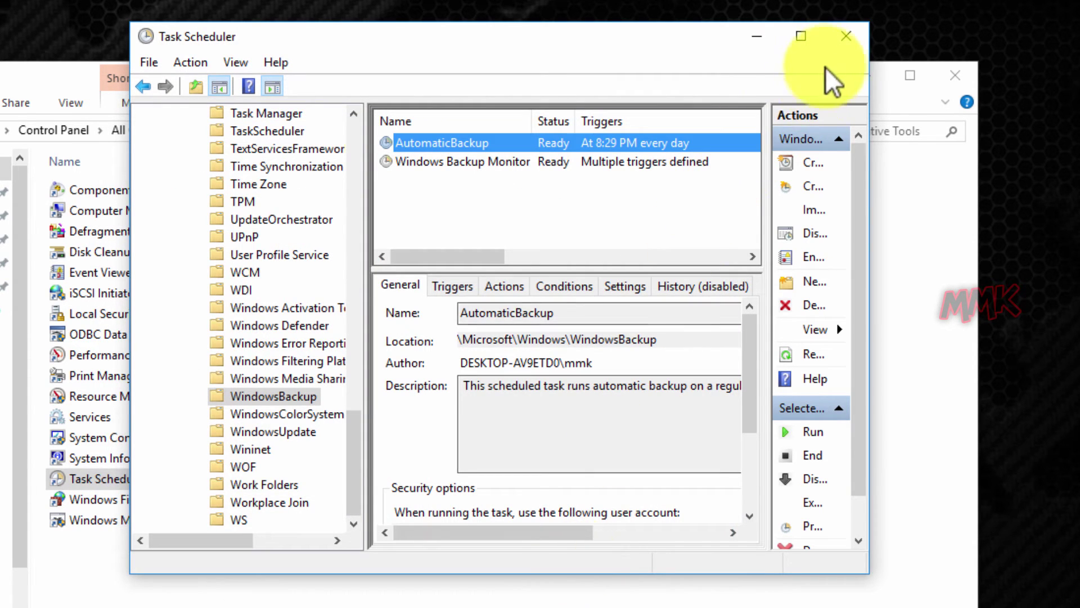
- Close Task Scheduler and Control Panel, then browse This PC to Local Disk (C:) > Docs_mmk
click(842, 36)
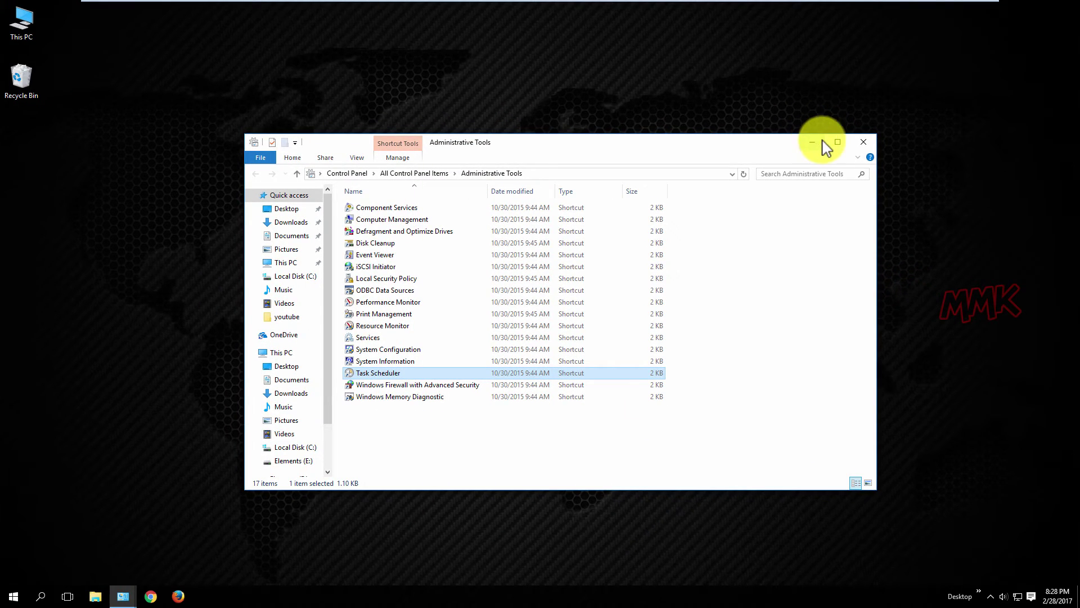
click(862, 142)
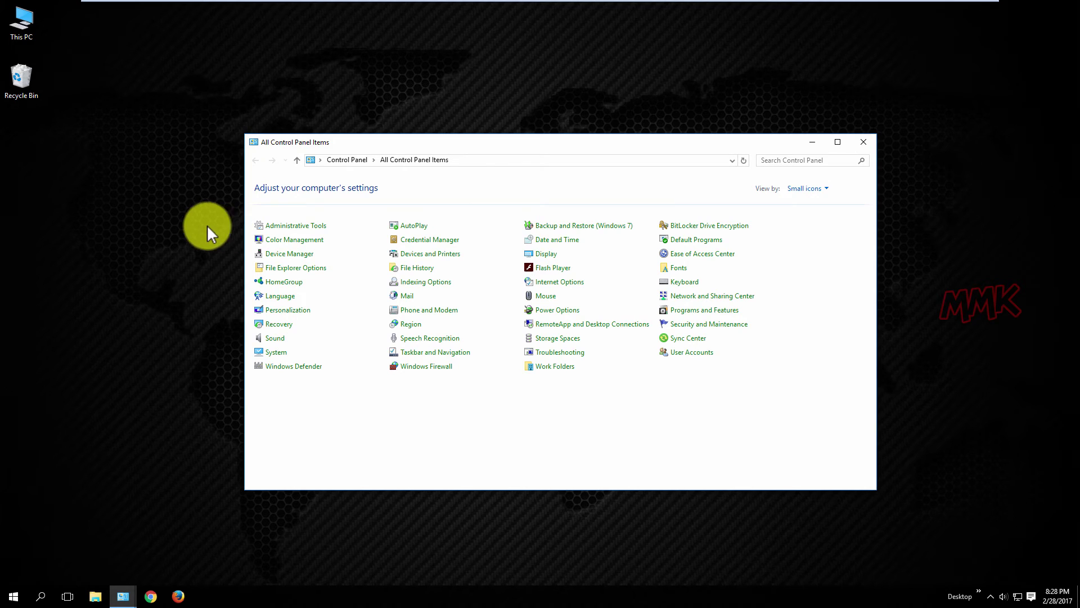
click(864, 142)
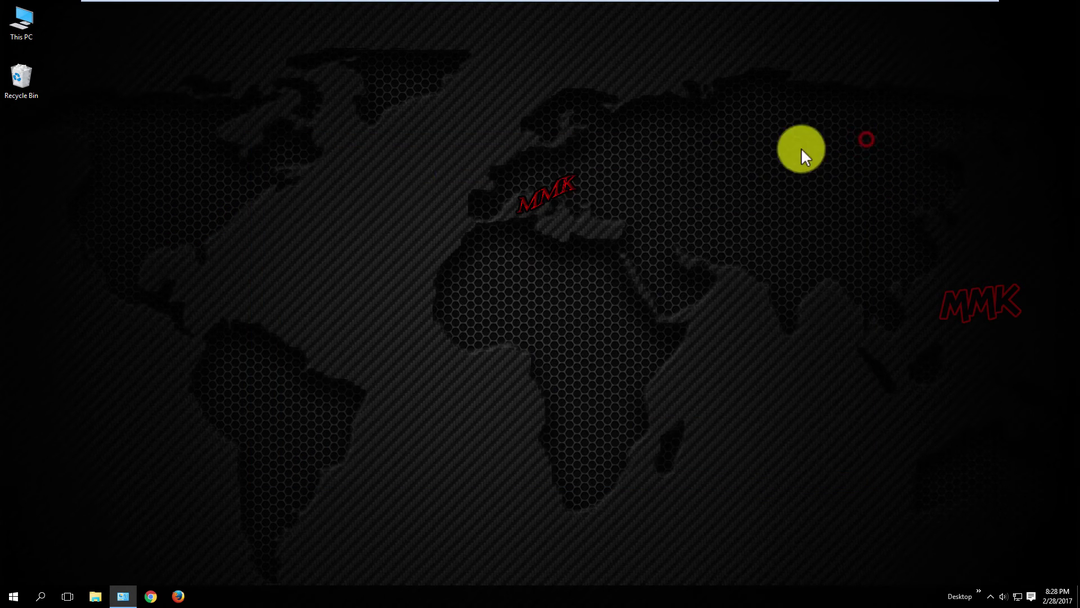
double_click(22, 22)
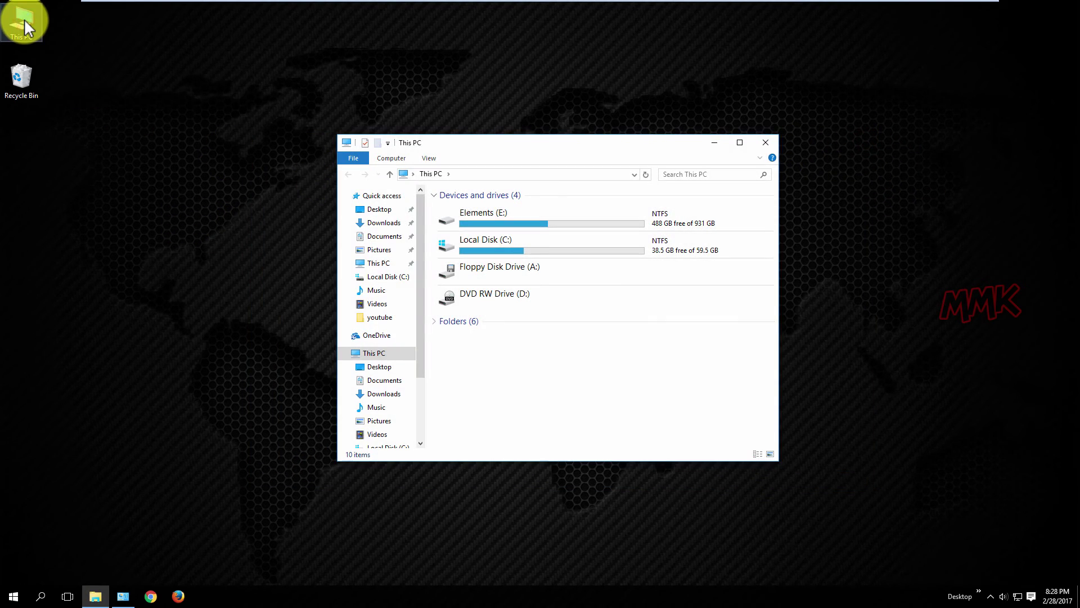
double_click(484, 241)
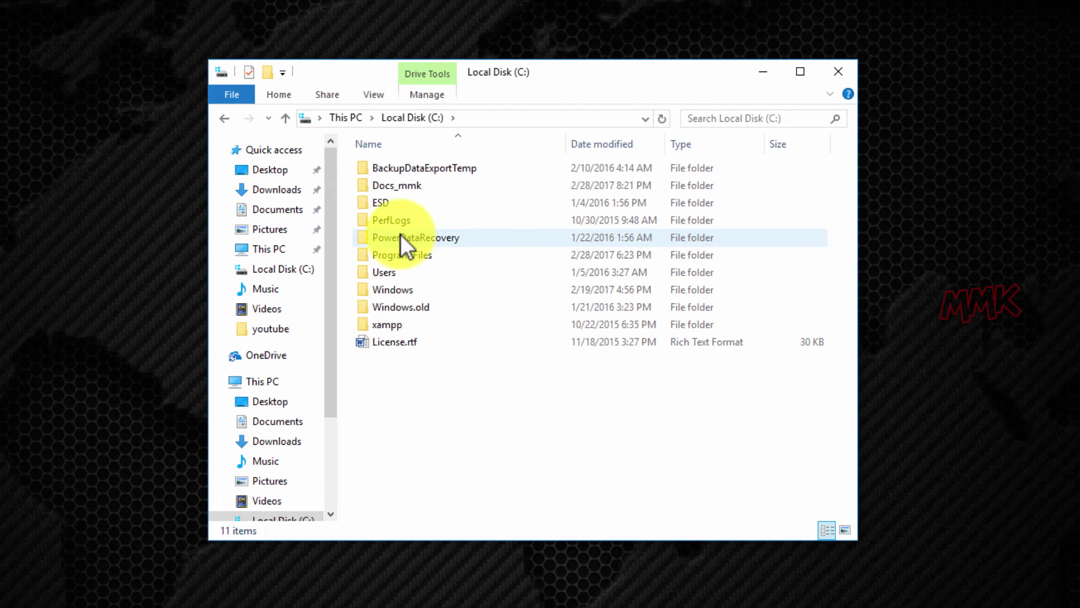
double_click(397, 184)
- Create a new Word document named mmk_Subscribe.docx in the Docs_mmk folder
right_click(409, 233)
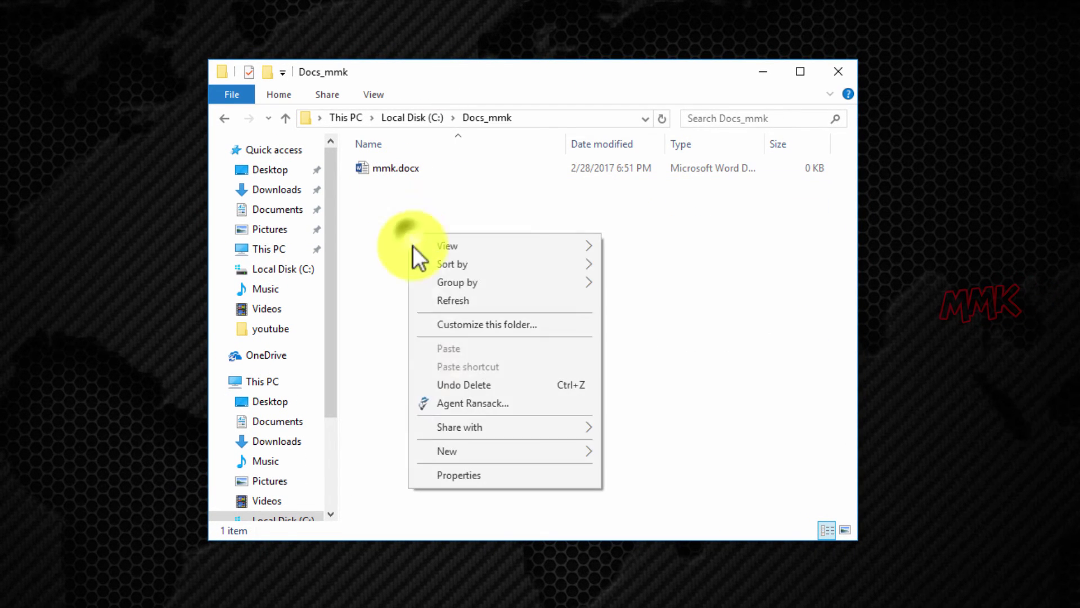
click(528, 450)
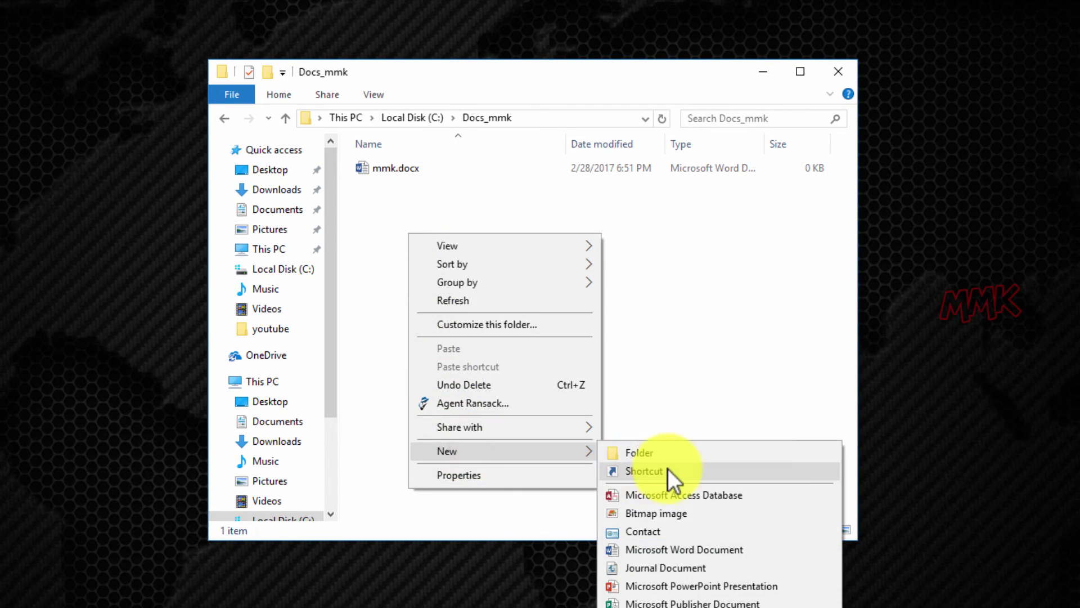
click(668, 549)
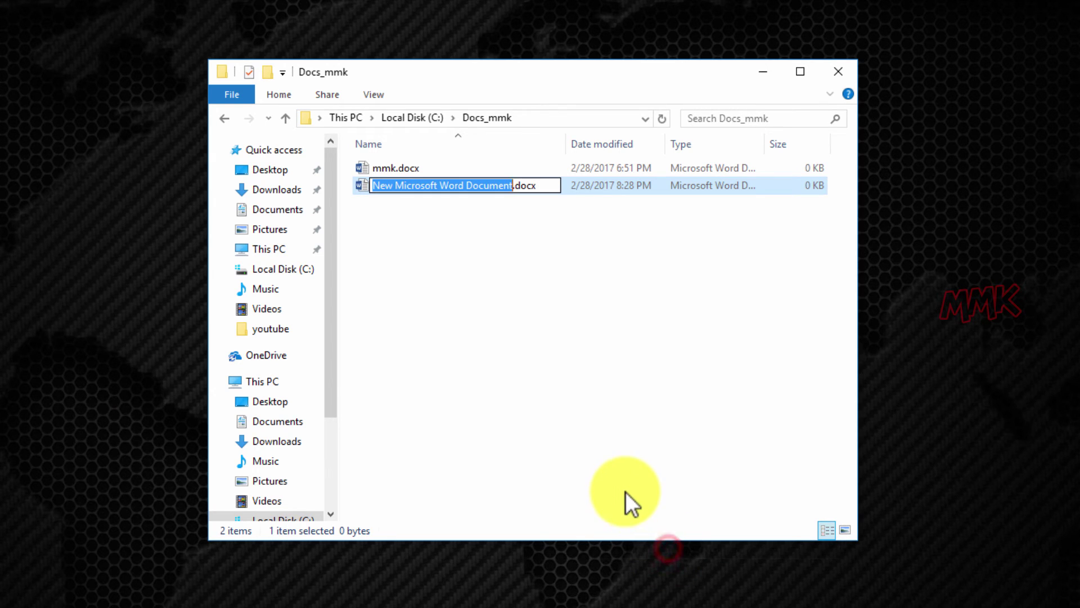
text(mmk_)
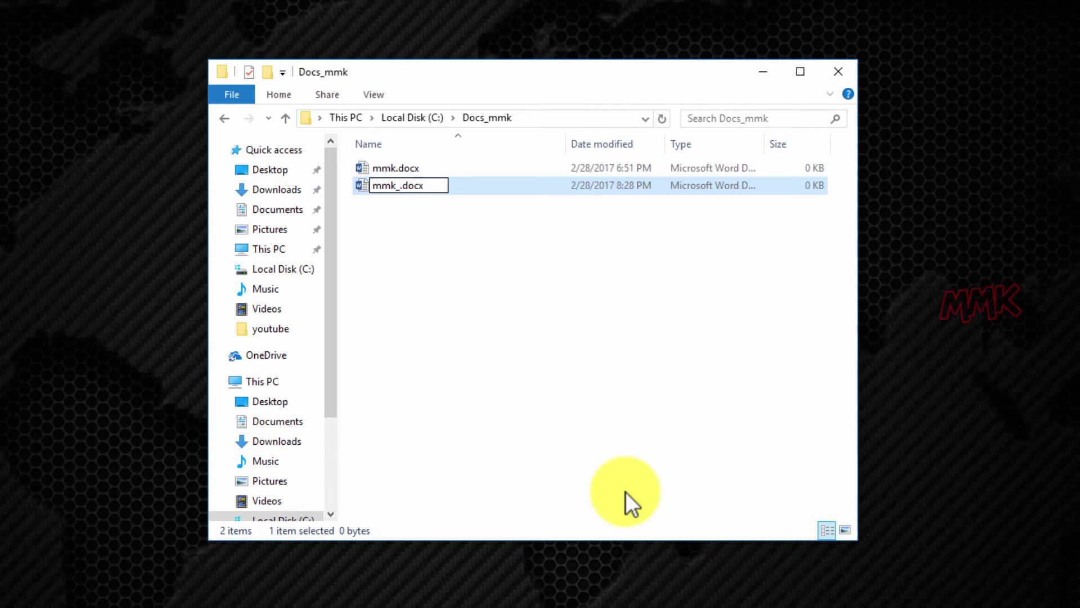
text(Subsc)
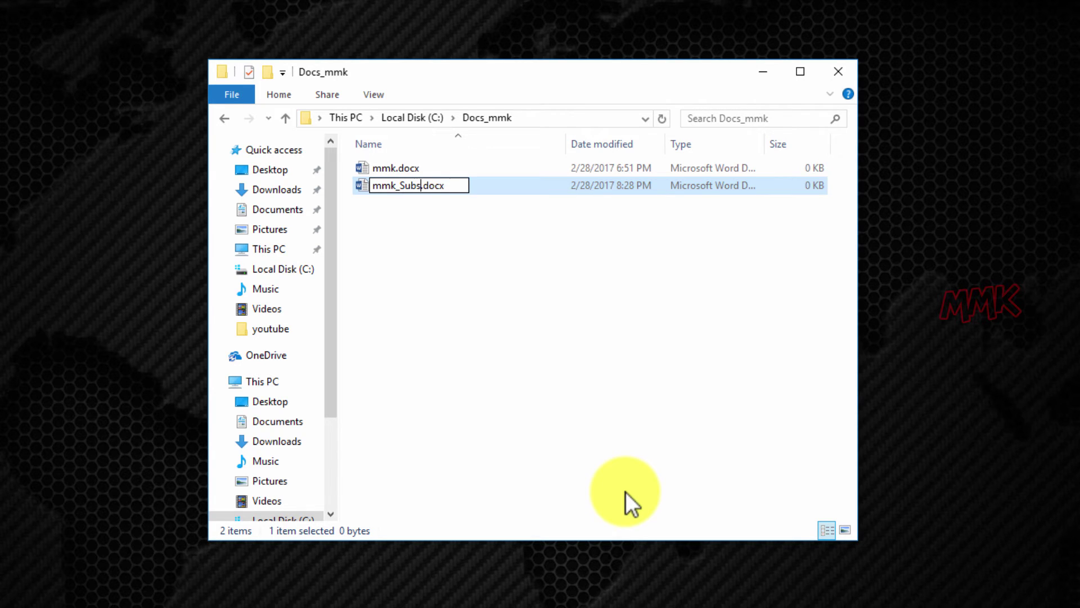
text(ribe)
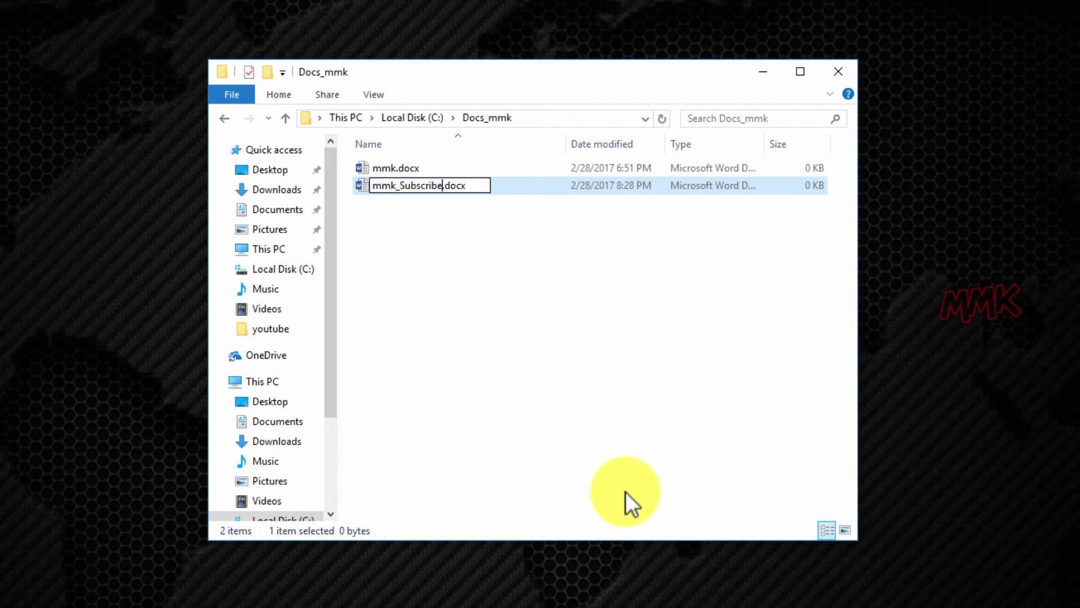
click(585, 436)
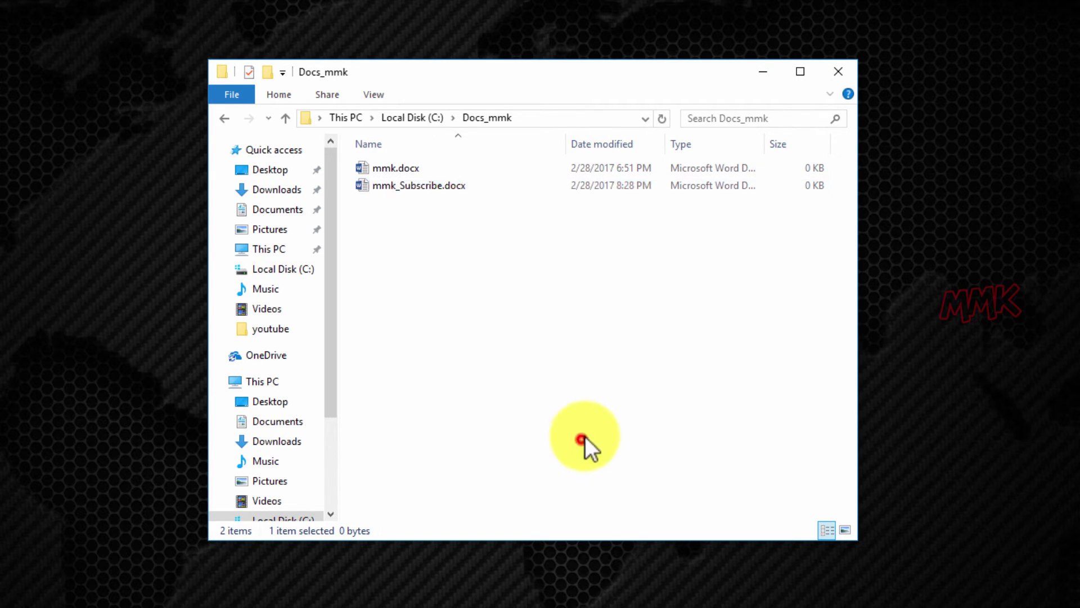
- Close the Docs_mmk window and open Backup and Restore (Windows 7) from Control Panel
click(838, 71)
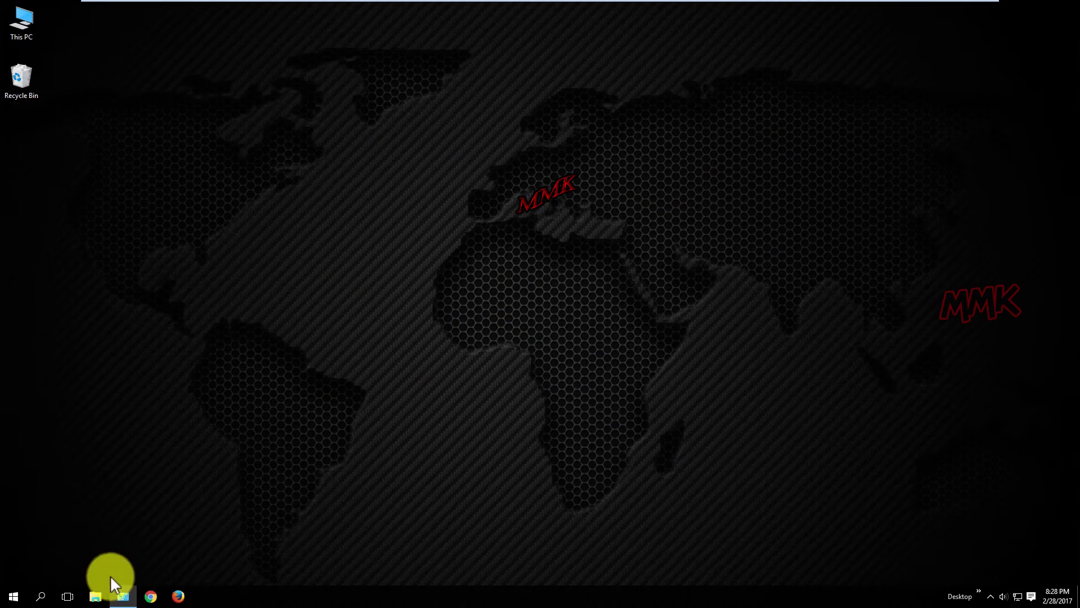
right_click(24, 597)
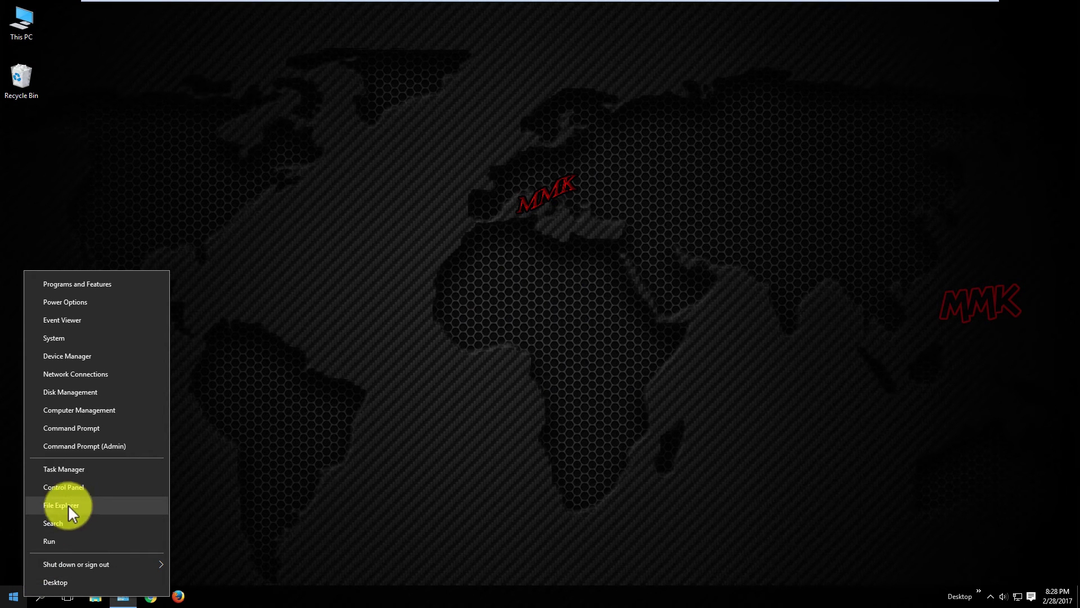
click(80, 488)
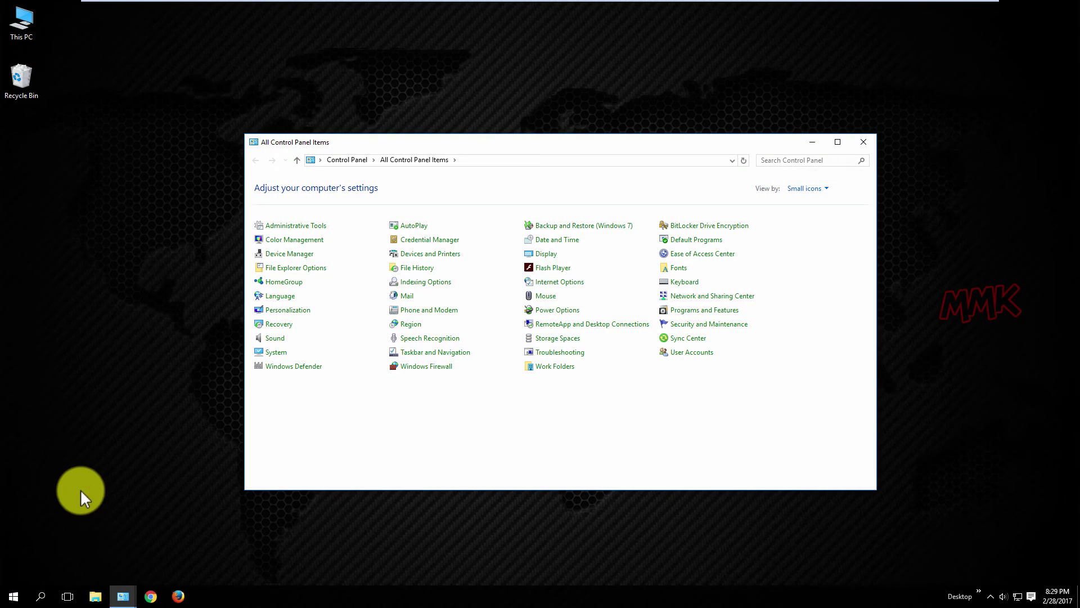
click(562, 226)
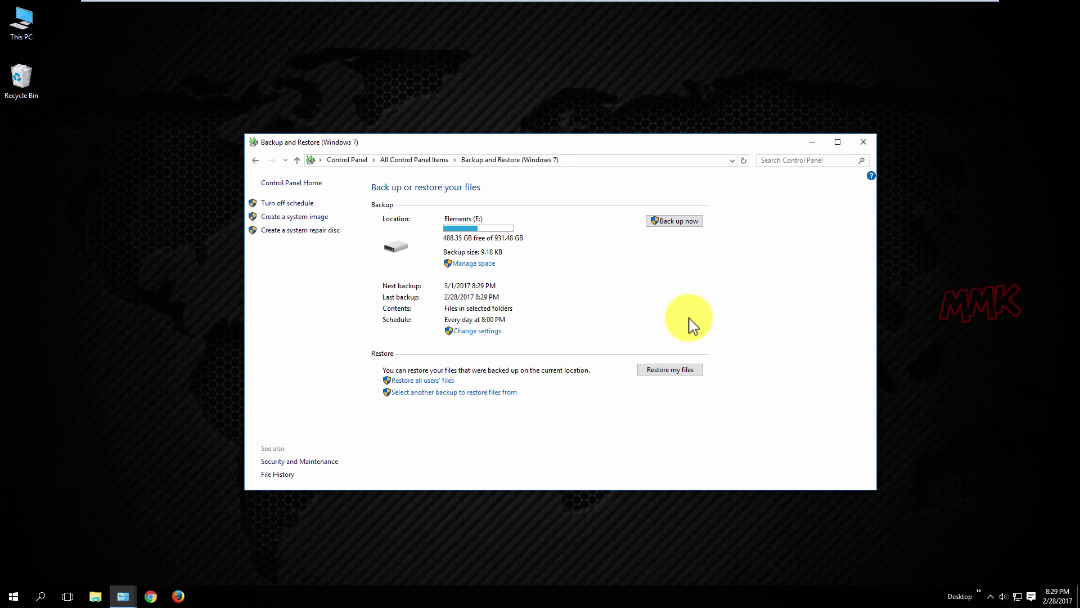
double_click(23, 30)
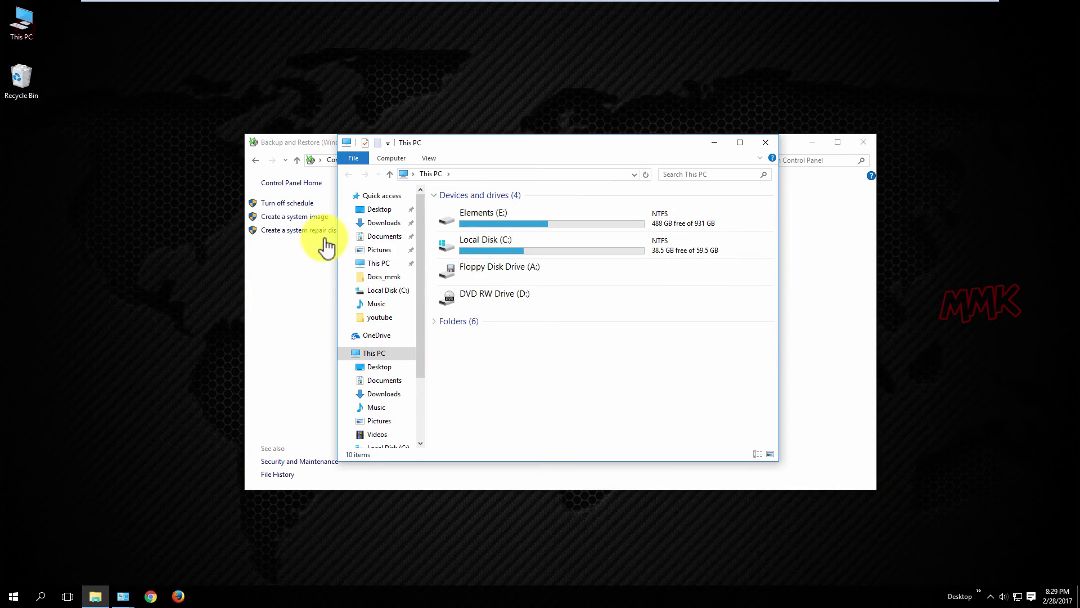
click(481, 224)
double_click(481, 224)
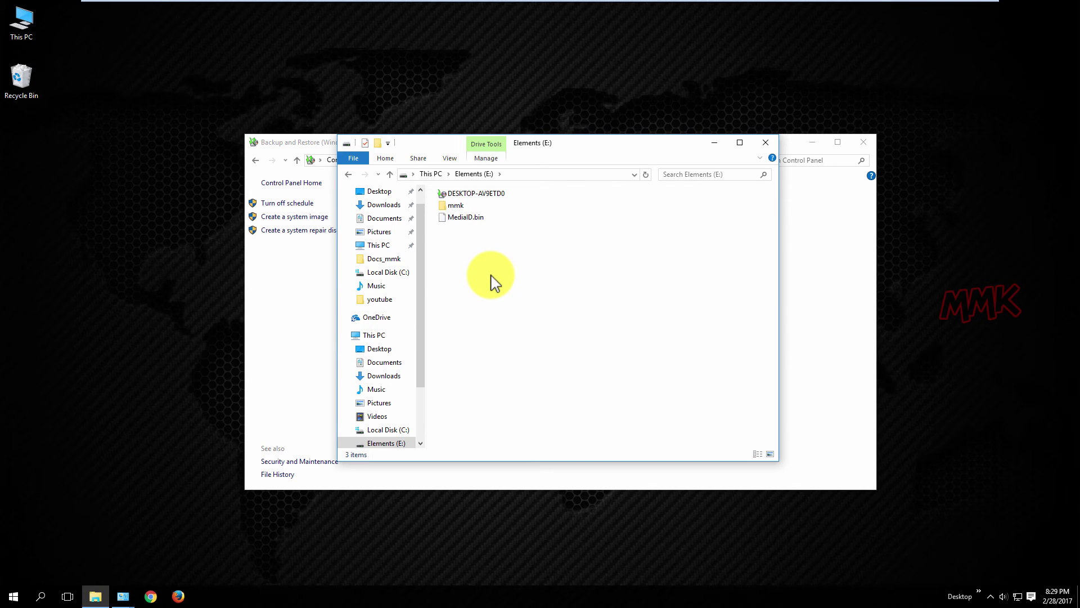
click(766, 144)
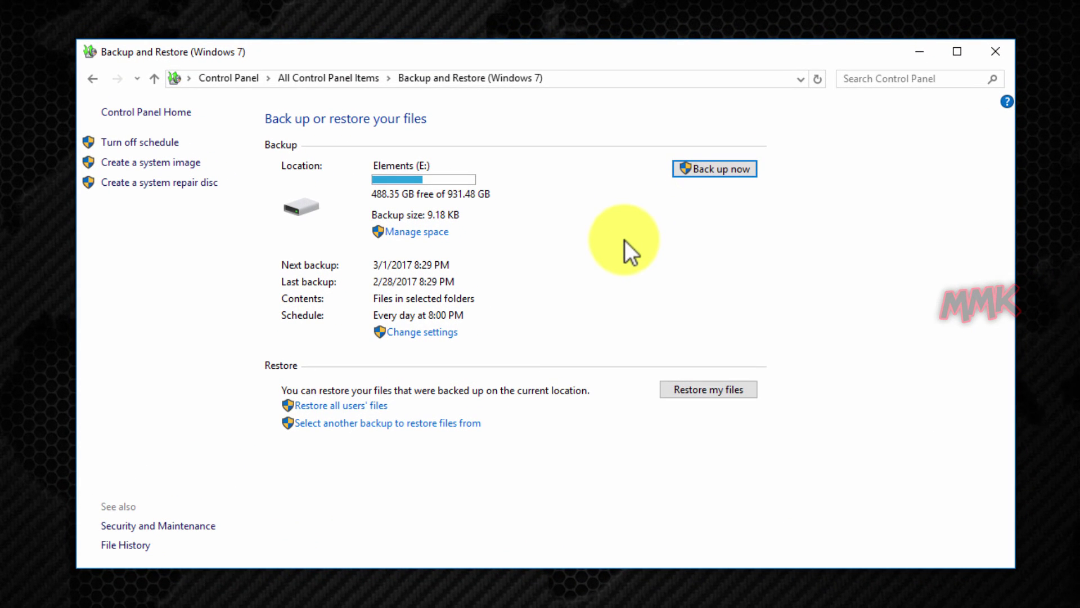
- Choose to restore files from another backup, using the Elements (E:) backup
click(456, 425)
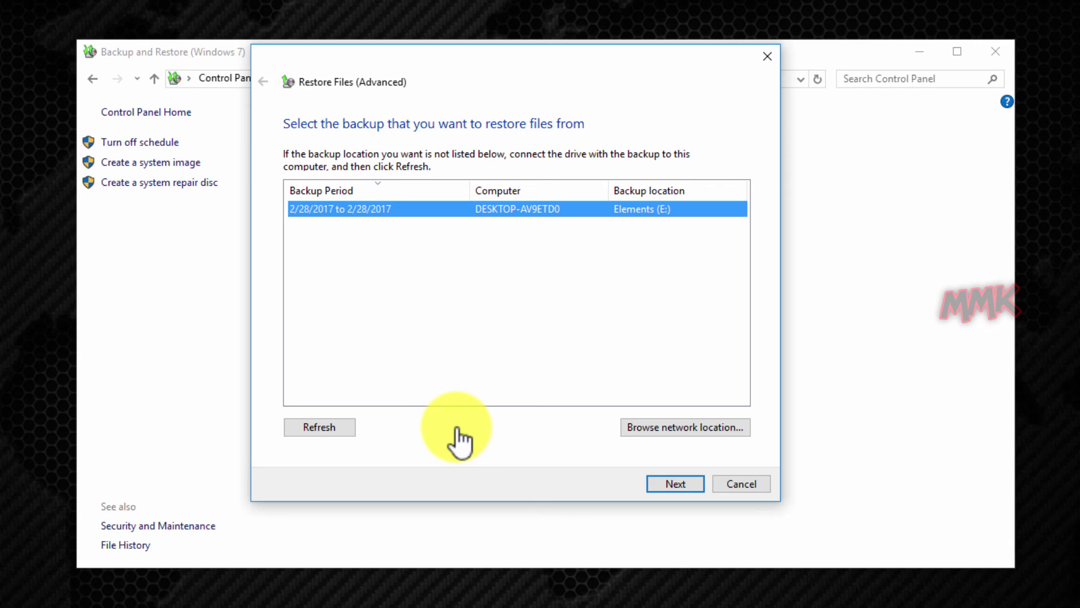
click(673, 484)
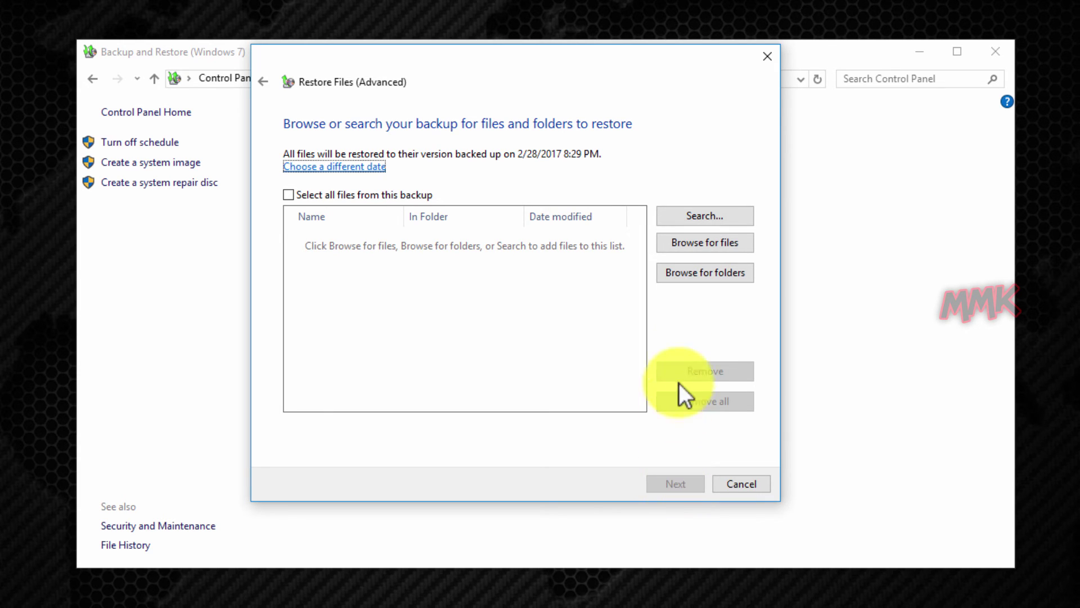
click(712, 274)
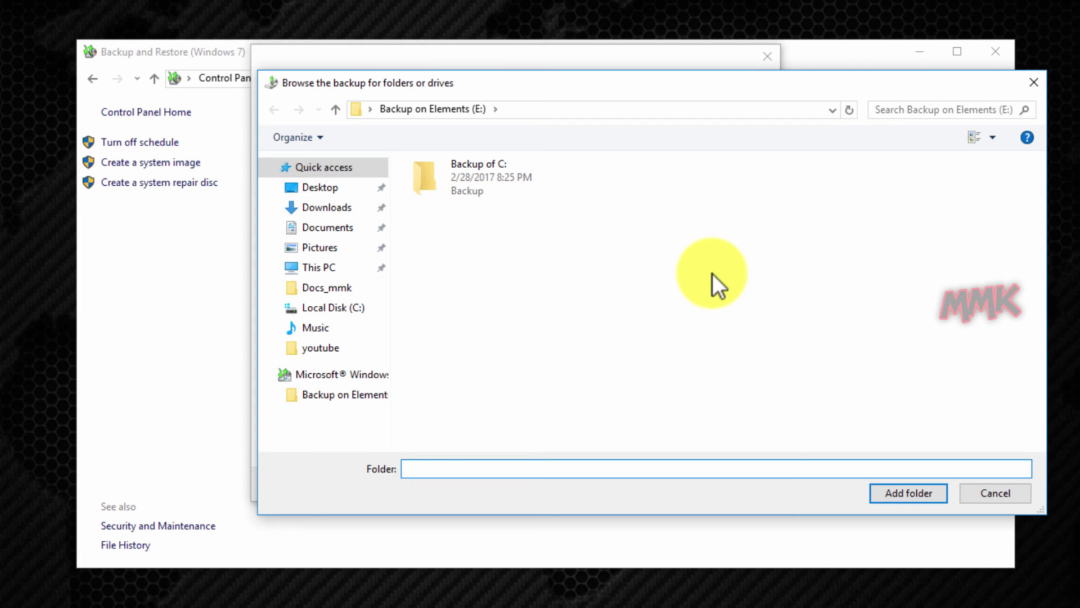
- Add Backup of C: > Docs_mmk to the restore list and restore to a different location
double_click(467, 180)
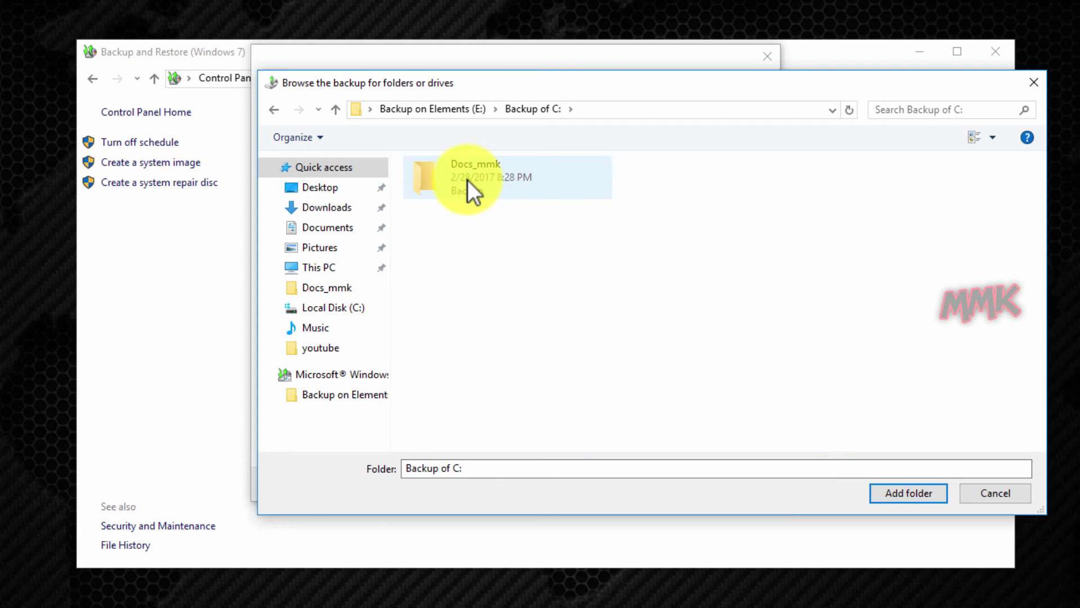
double_click(467, 180)
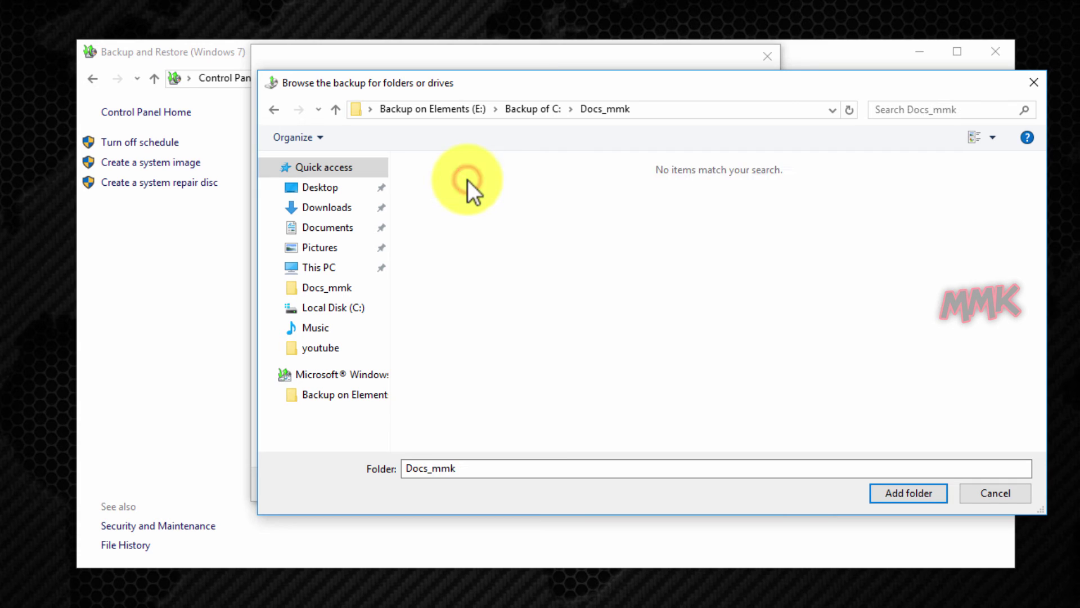
click(273, 111)
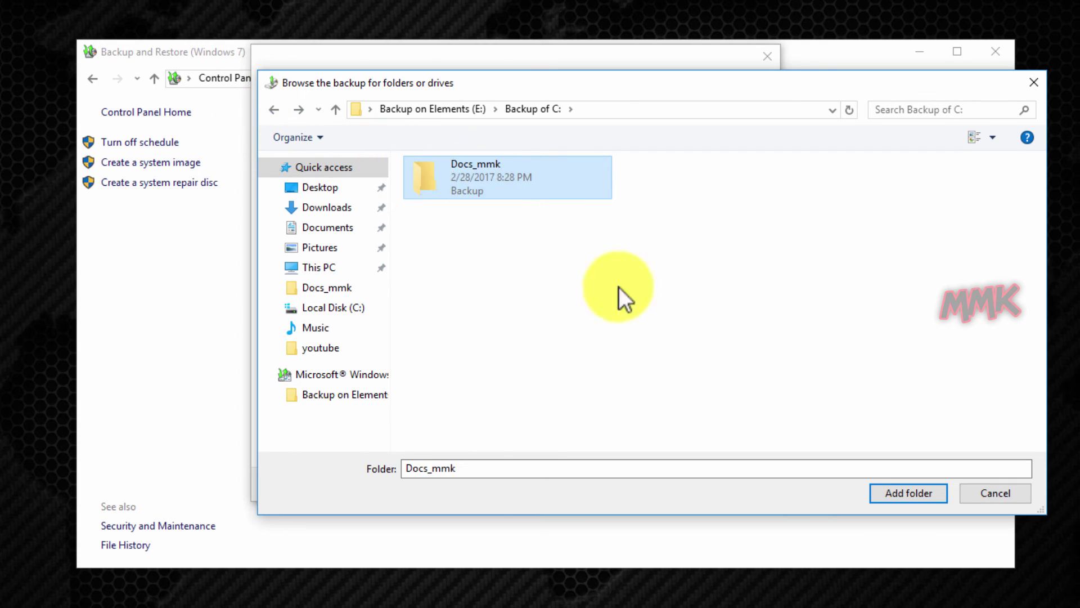
click(892, 494)
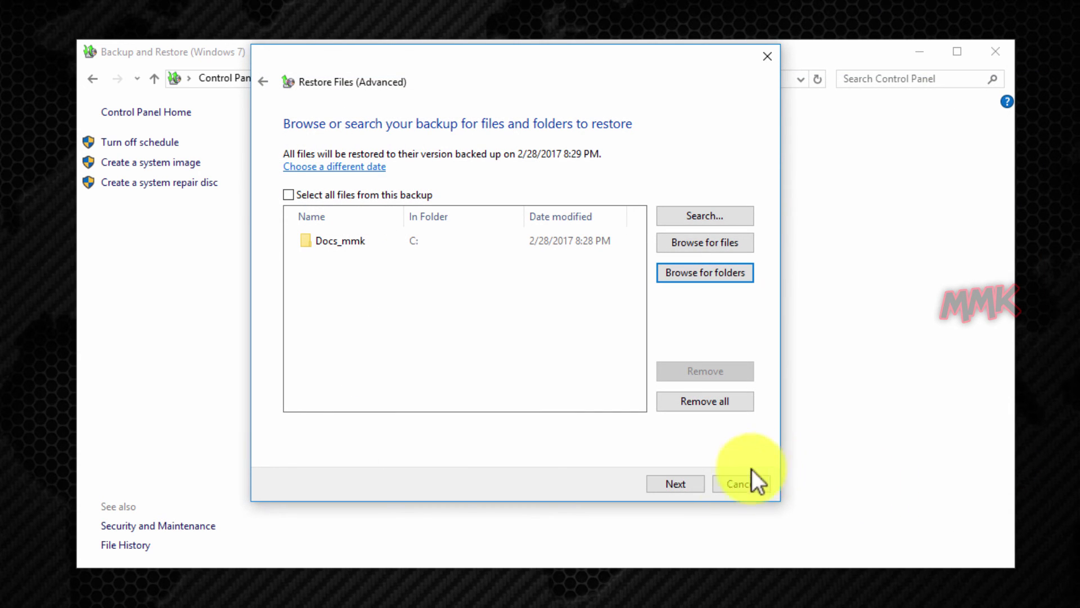
click(676, 484)
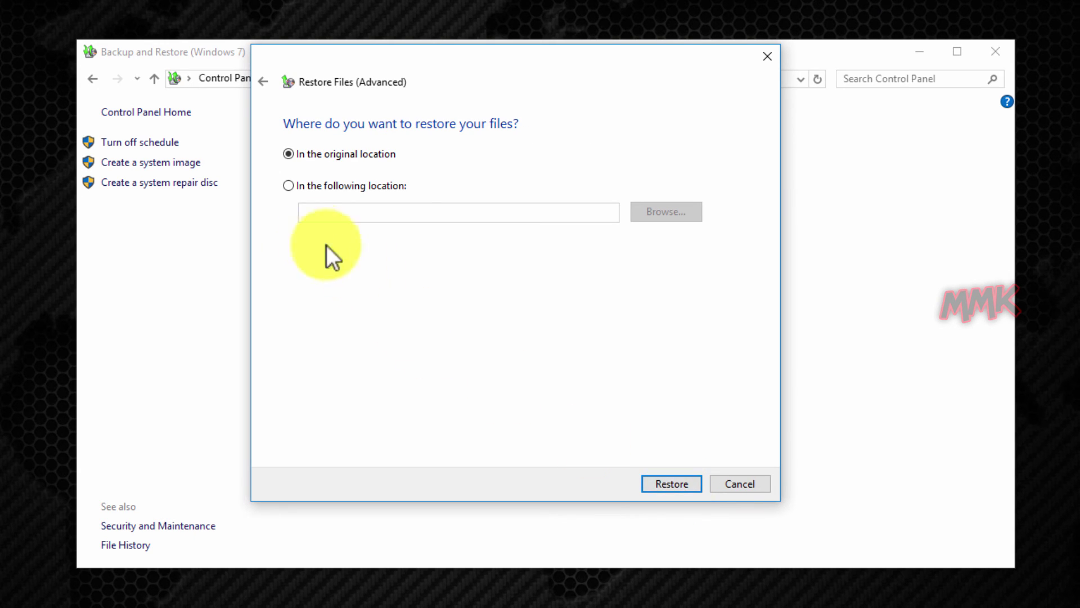
click(288, 186)
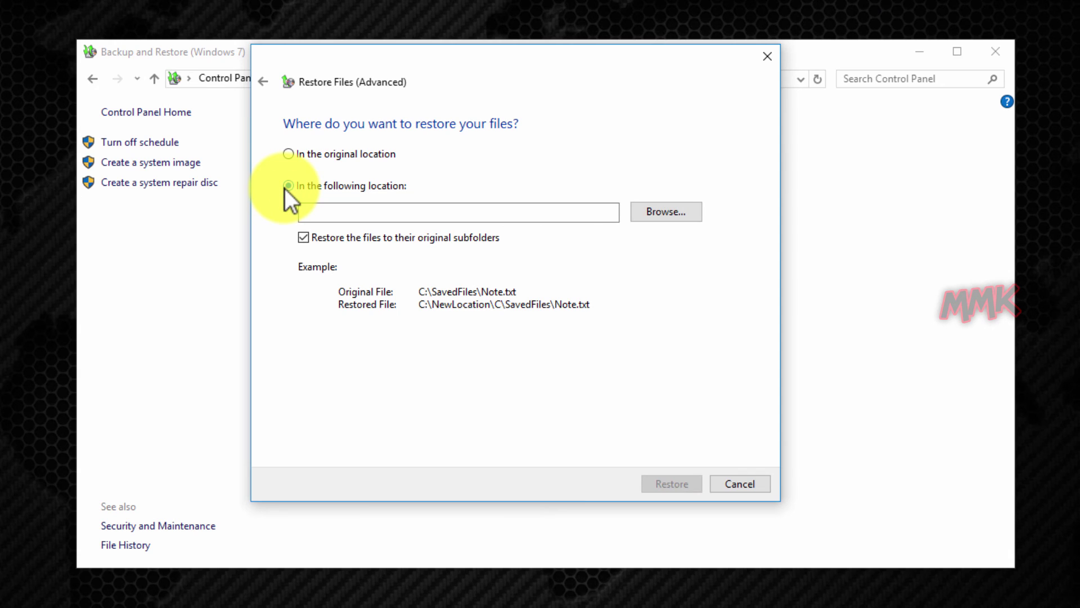